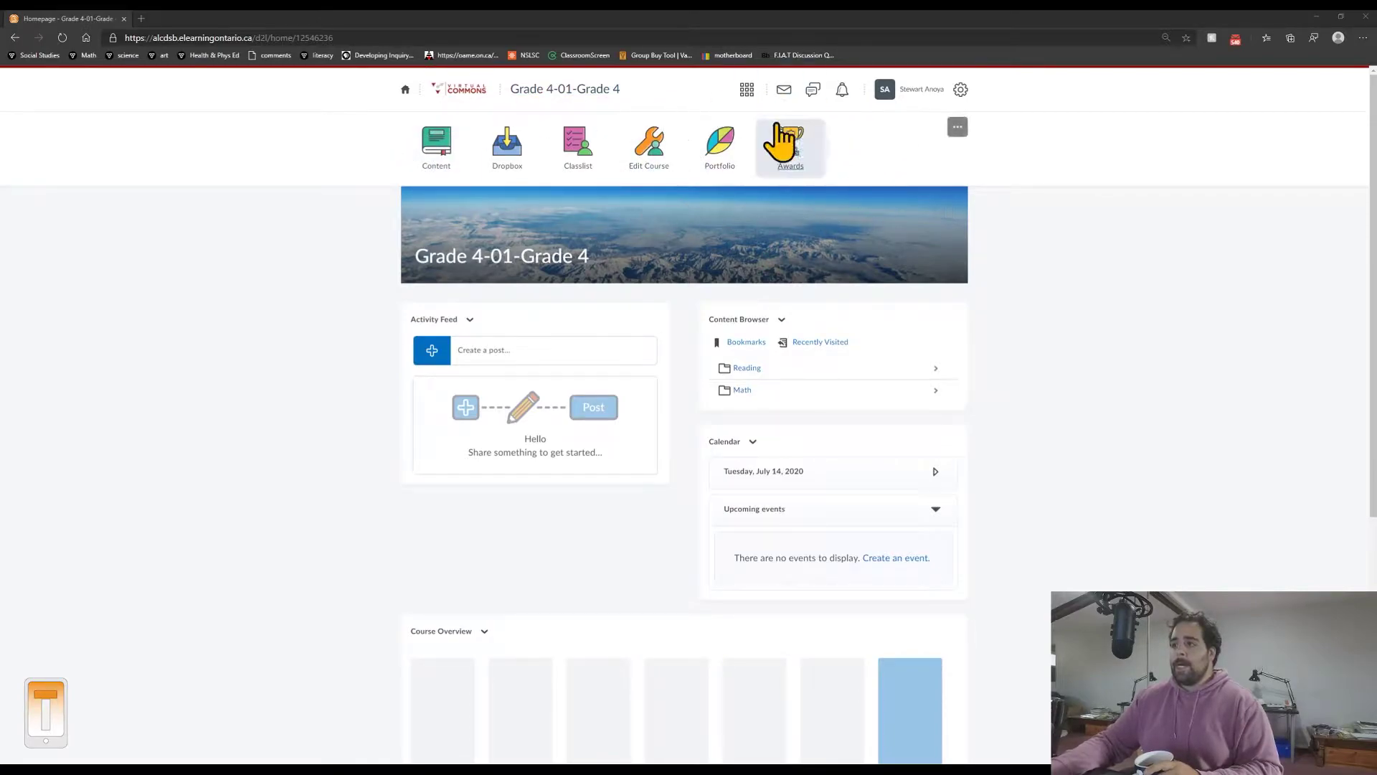
Open the course's awards, browse the awards available to add, and start creating a new award.
{"action": "left_click", "coordinate": [791, 152]}
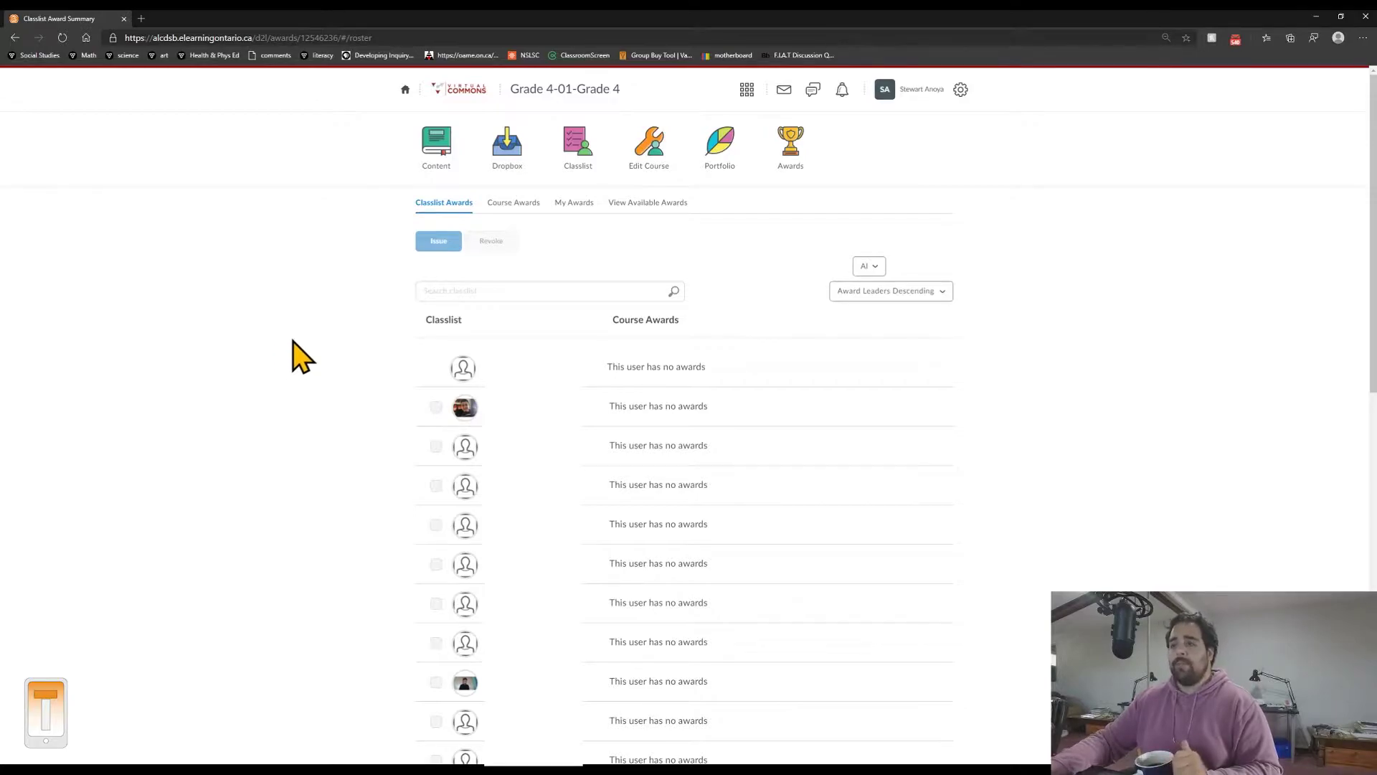
{"action": "left_click", "coordinate": [517, 209]}
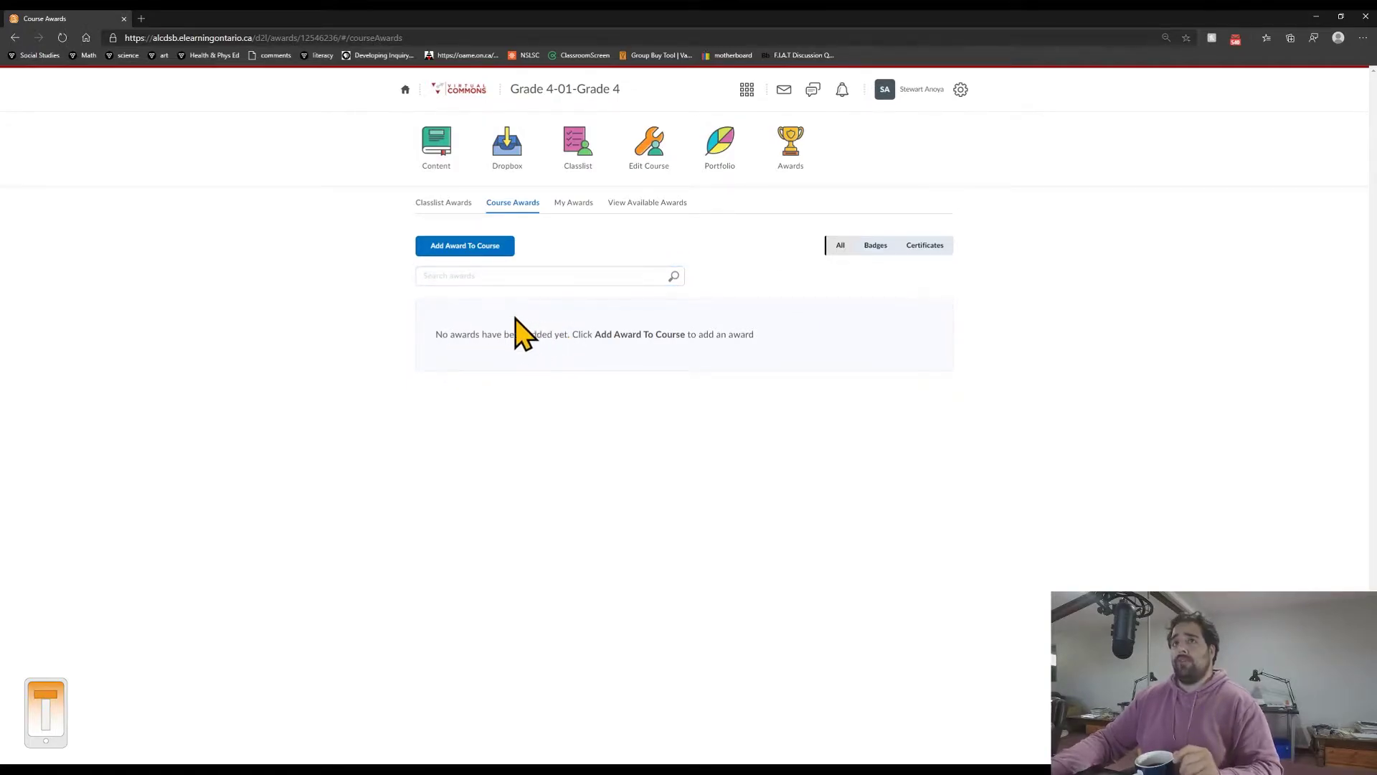
{"action": "left_click", "coordinate": [493, 245]}
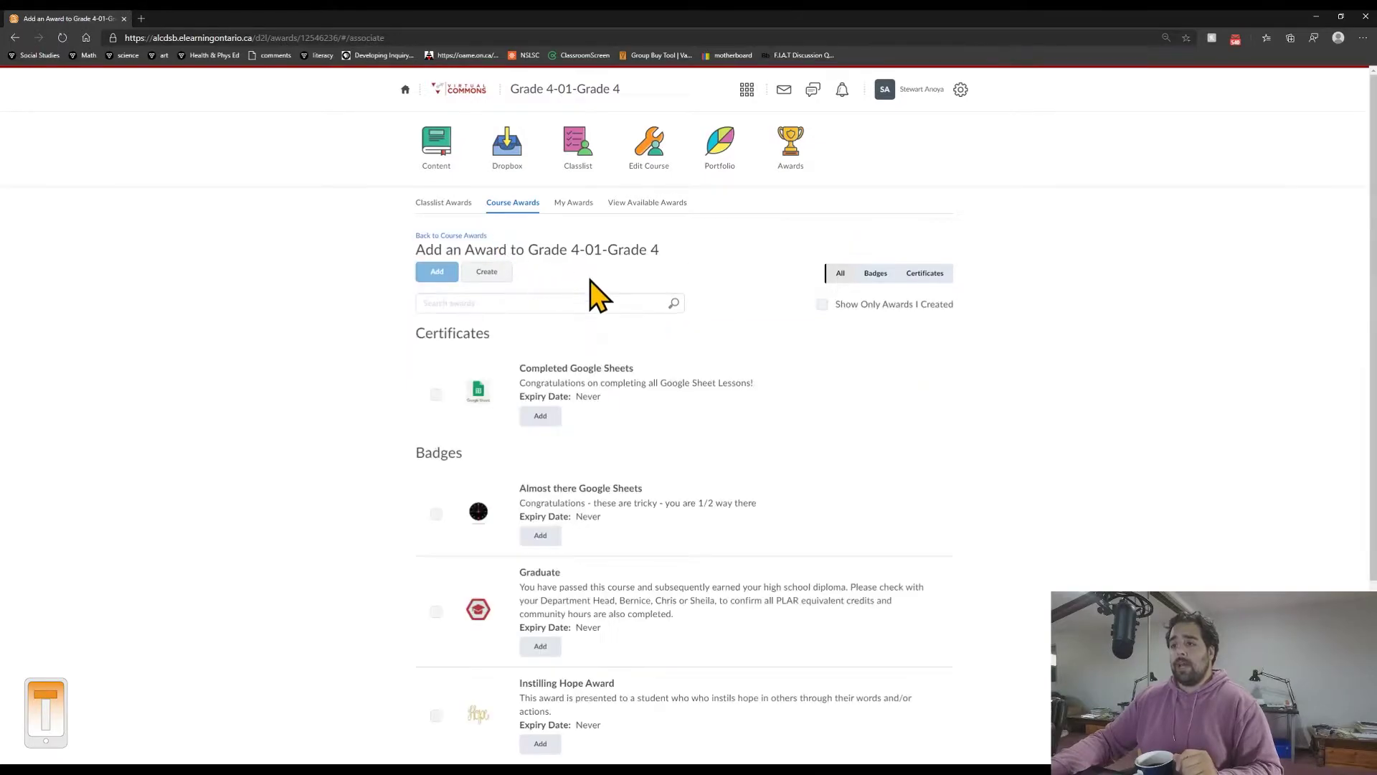
{"action": "scroll", "coordinate": [602, 347], "scroll_direction": "down", "scroll_amount": 3}
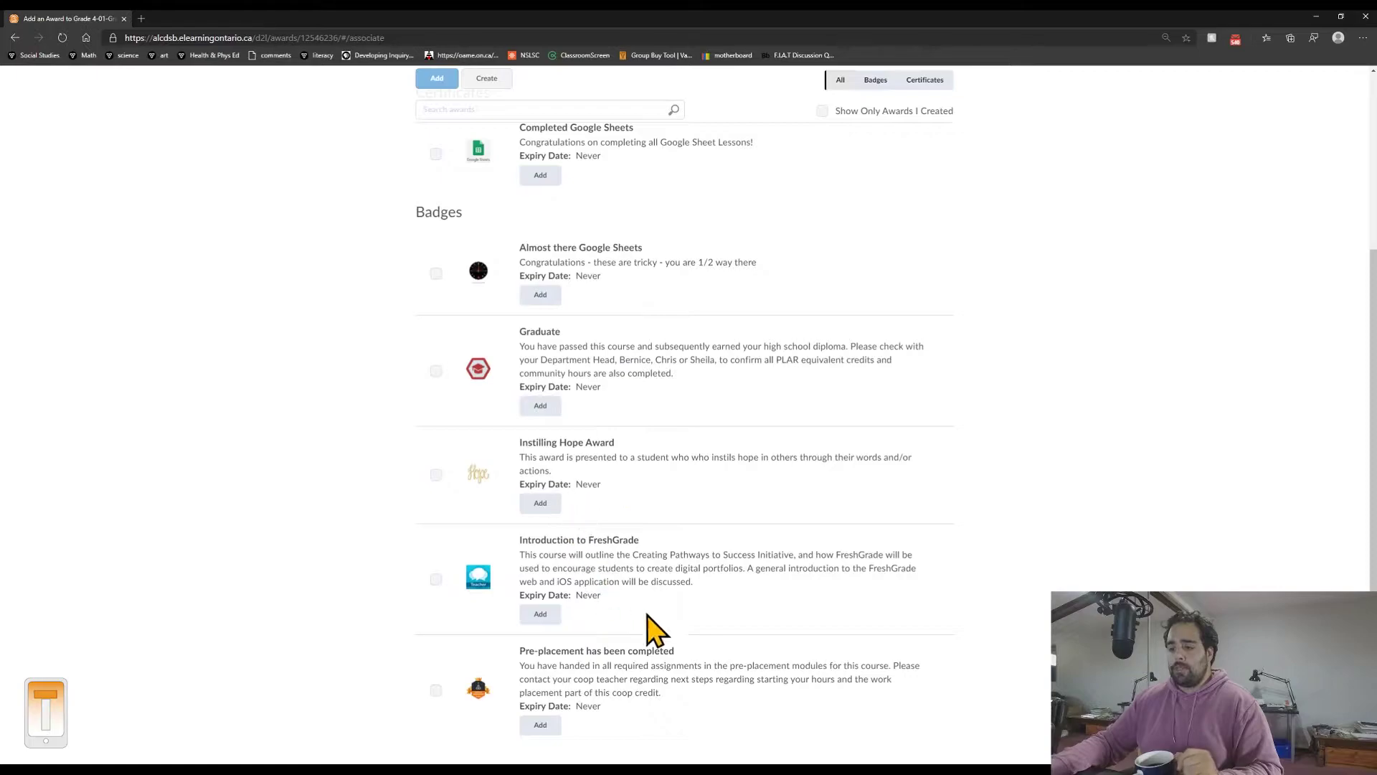
{"action": "scroll", "coordinate": [675, 645], "scroll_direction": "up", "scroll_amount": 3}
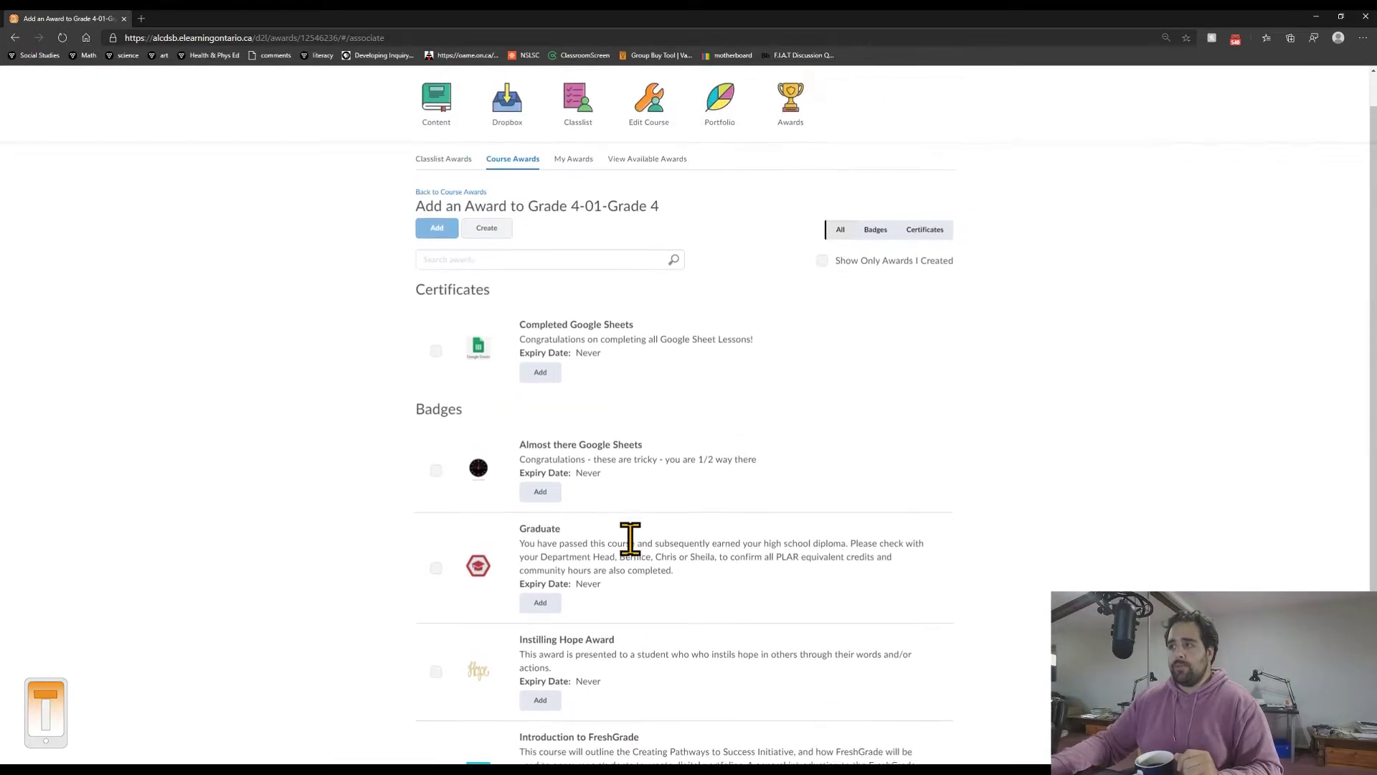
{"action": "left_click", "coordinate": [488, 243]}
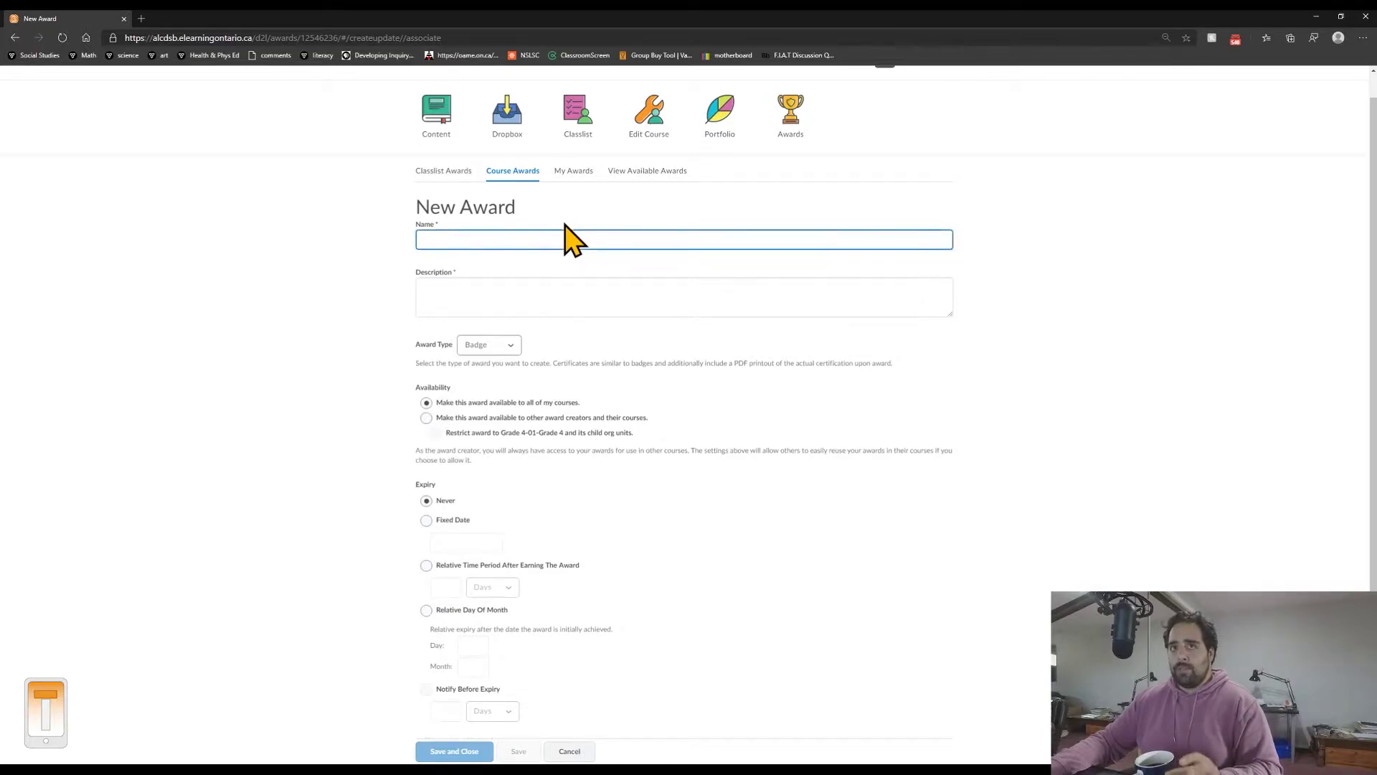
Name the new award Math Group Tuna and enter a description saying it is to help the teacher organize.
{"action": "left_click", "coordinate": [548, 218]}
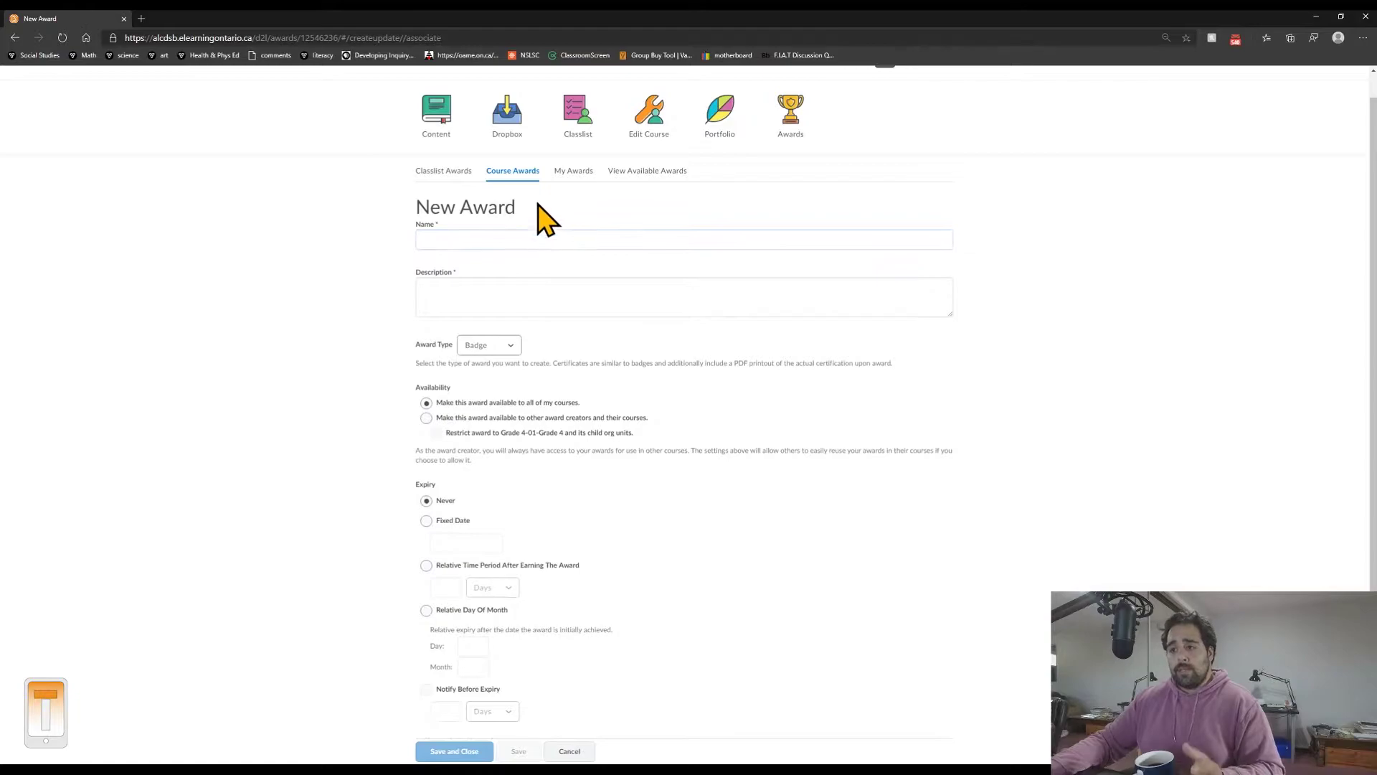
{"action": "left_click", "coordinate": [573, 242]}
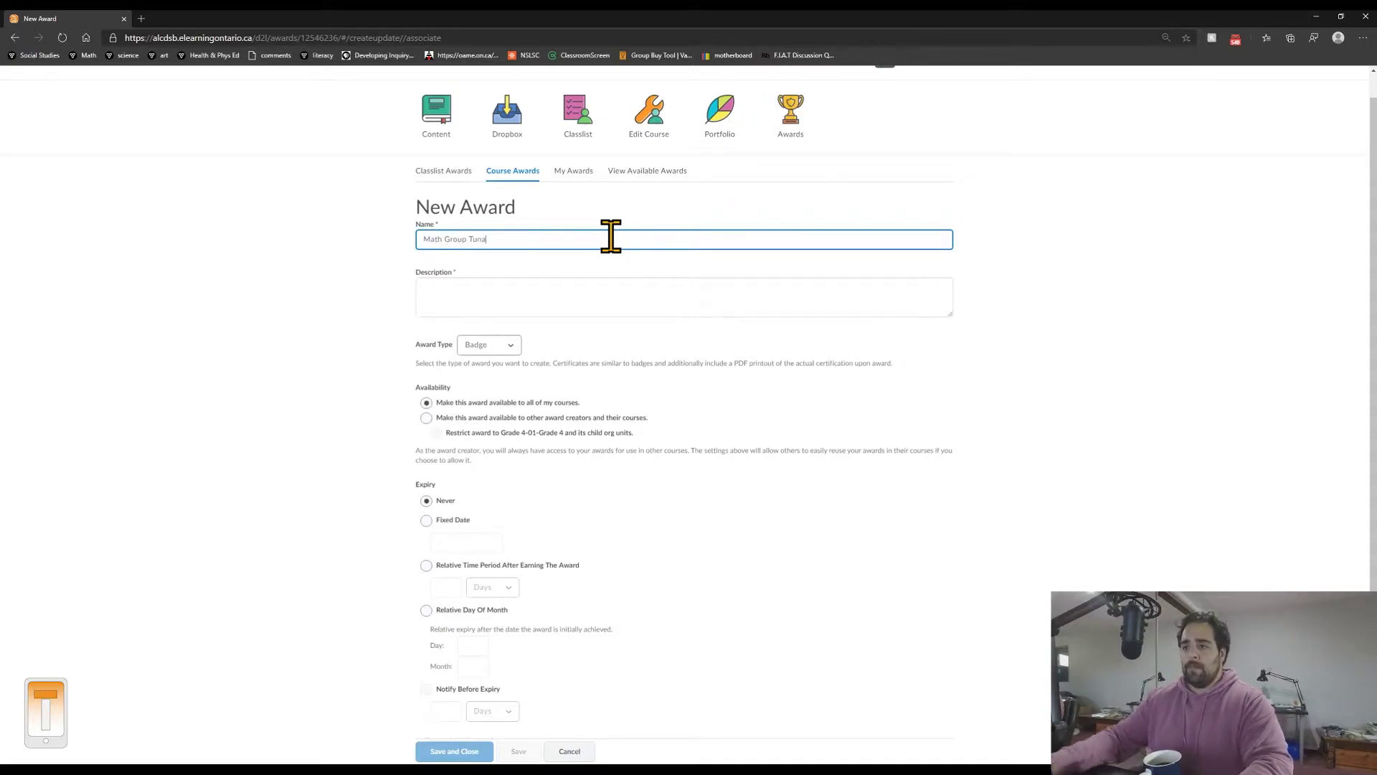
{"action": "left_click", "coordinate": [582, 306]}
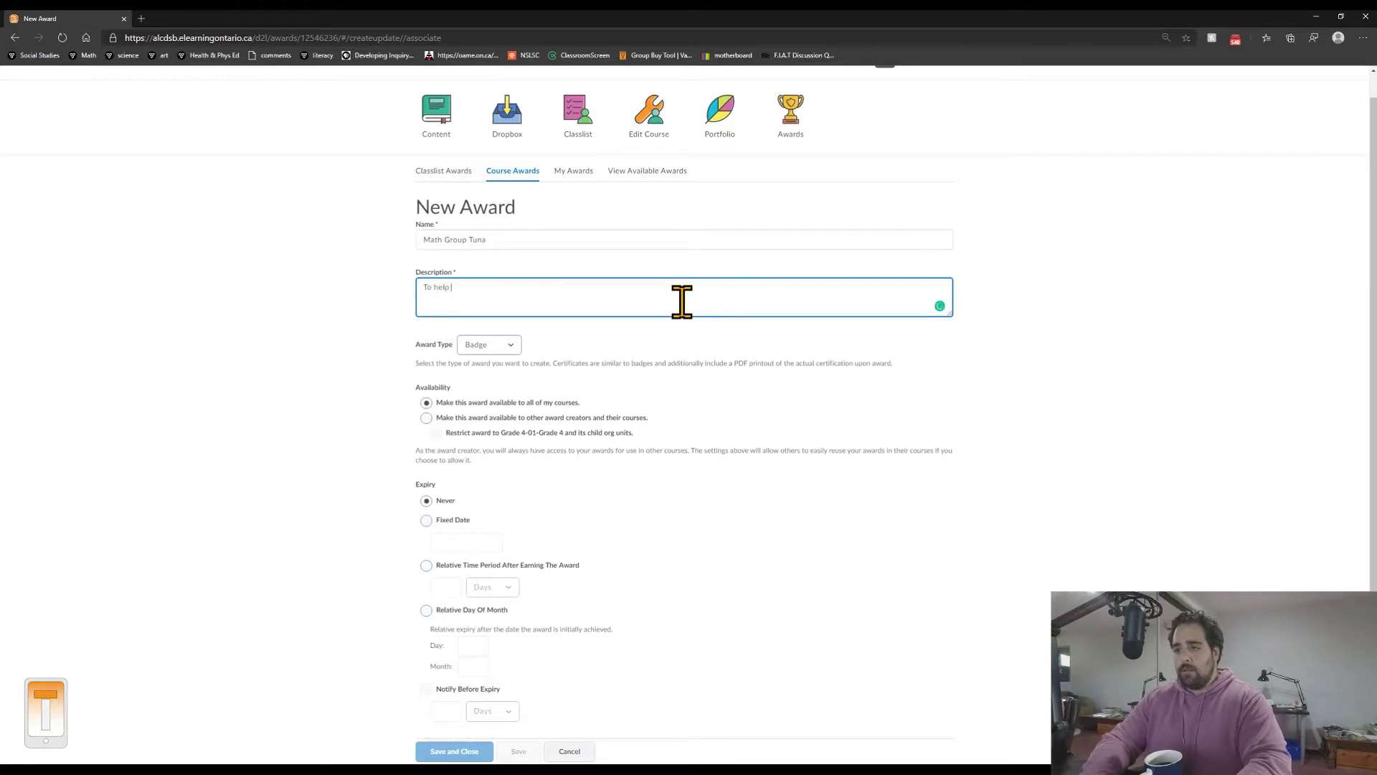
{"action": "type", "text": "e."}
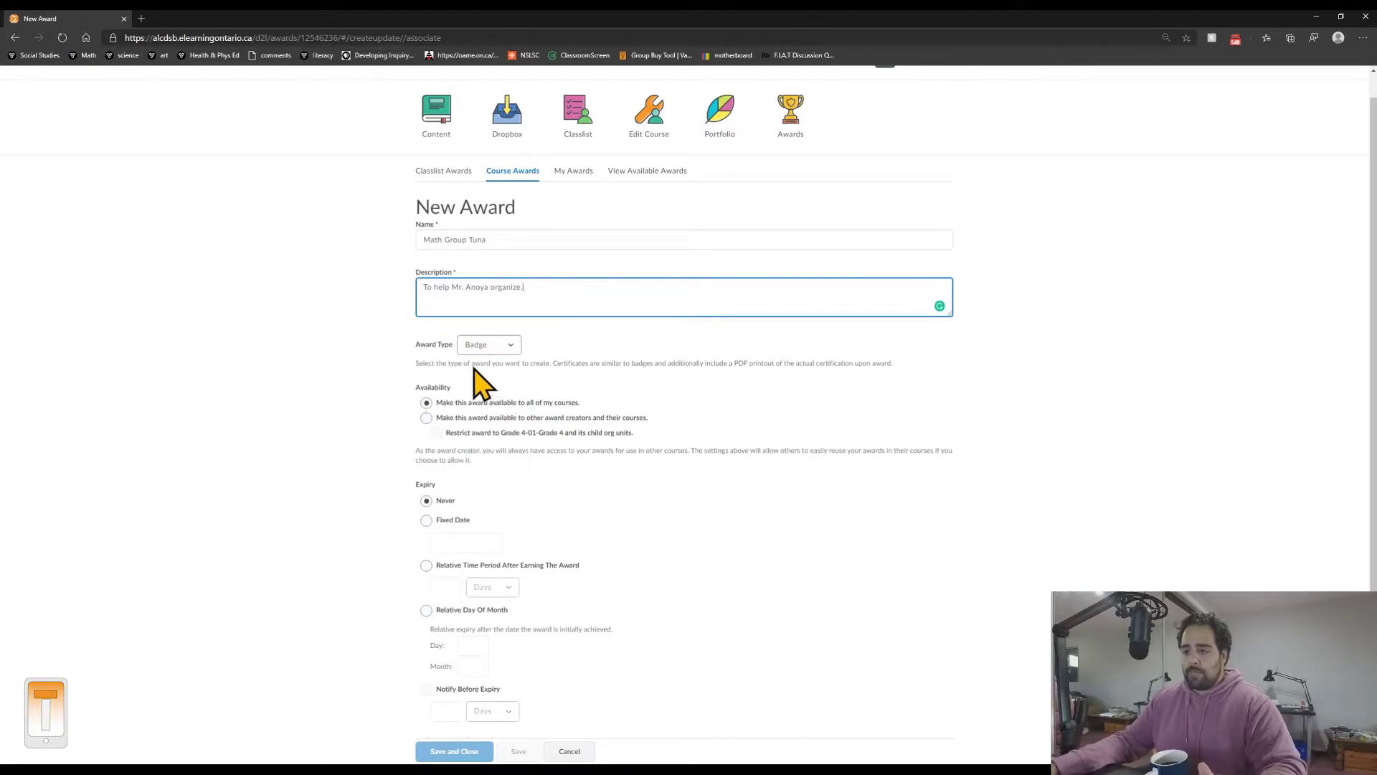
Keep the award type as Badge, its availability as all of my courses, and its expiry as Never.
{"action": "left_click", "coordinate": [501, 344]}
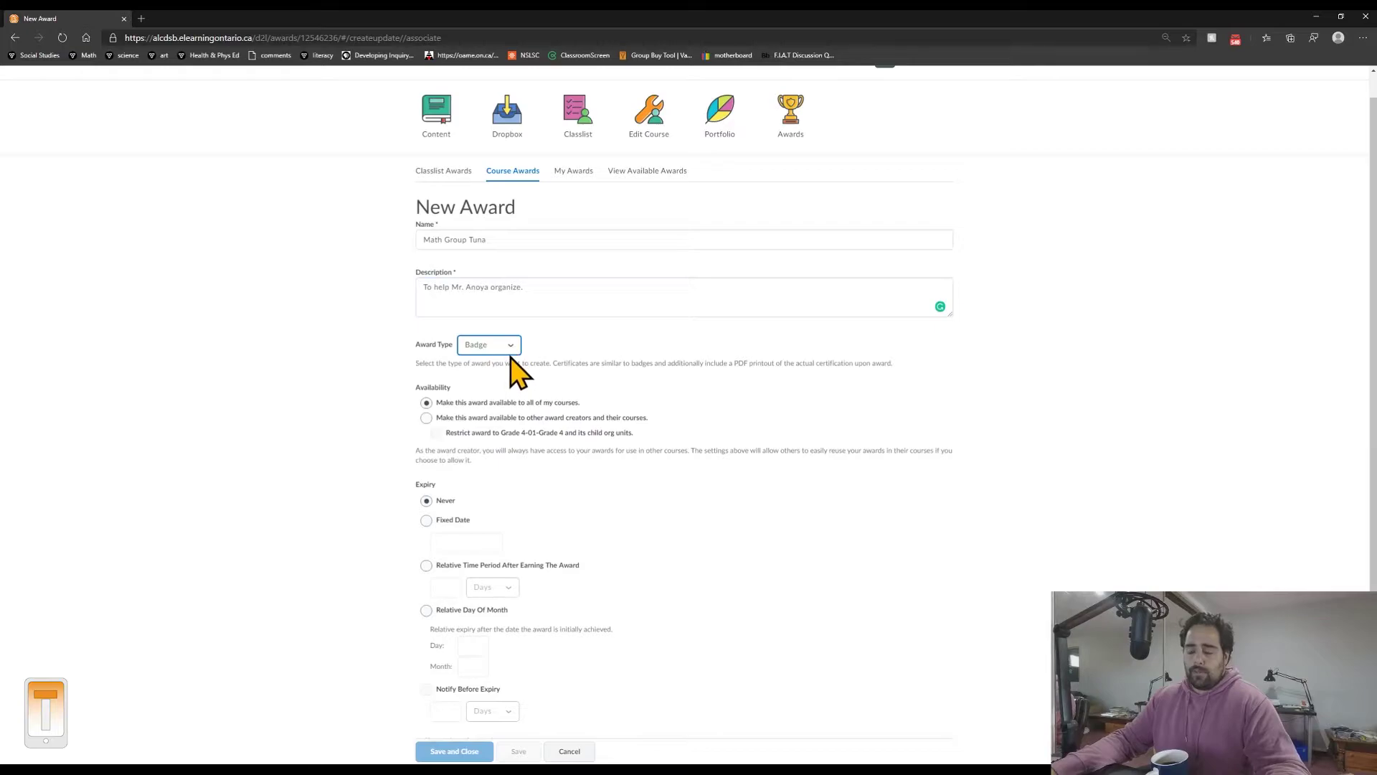
{"action": "left_click", "coordinate": [427, 402]}
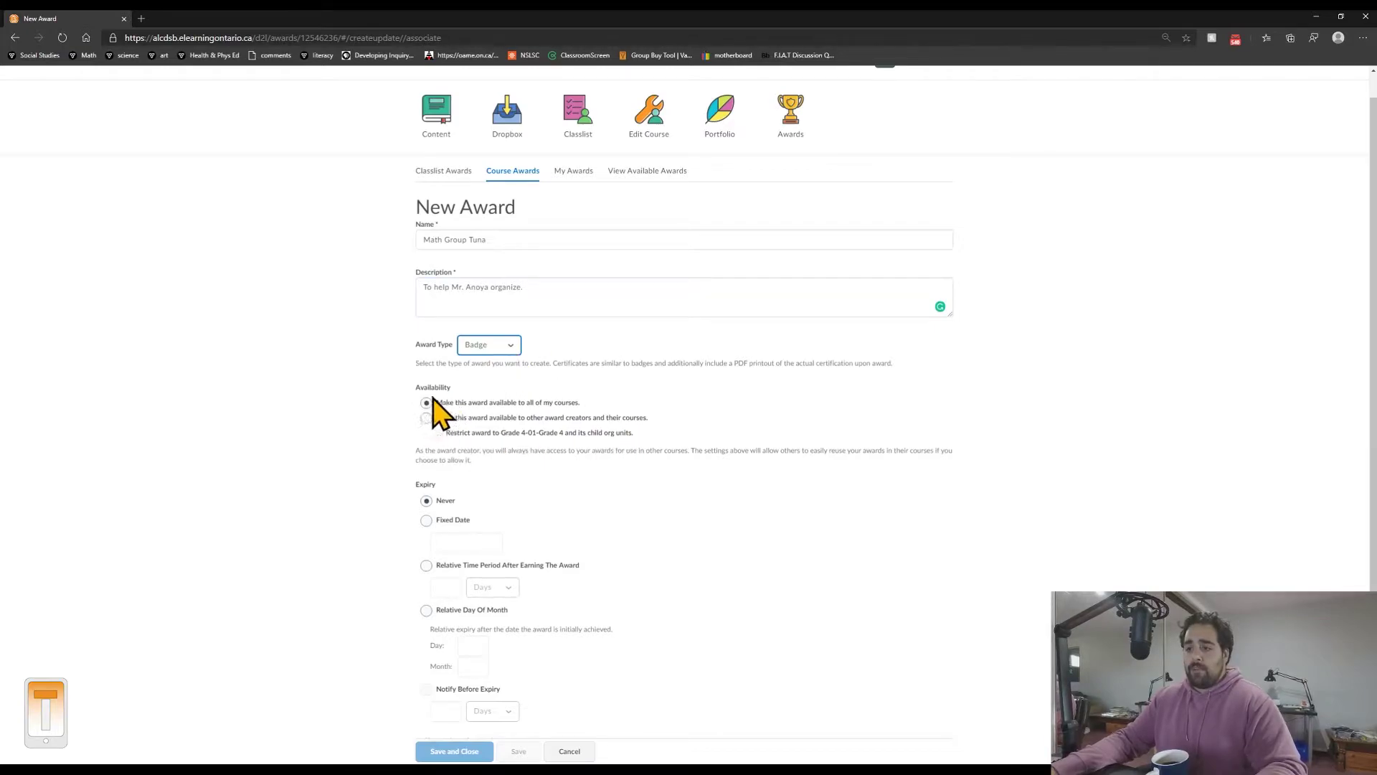
{"action": "left_click", "coordinate": [427, 501]}
Choose Badge_Trophy.png from the existing library as the award image, then save and close the award.
{"action": "scroll", "coordinate": [354, 523], "scroll_direction": "down", "scroll_amount": 3}
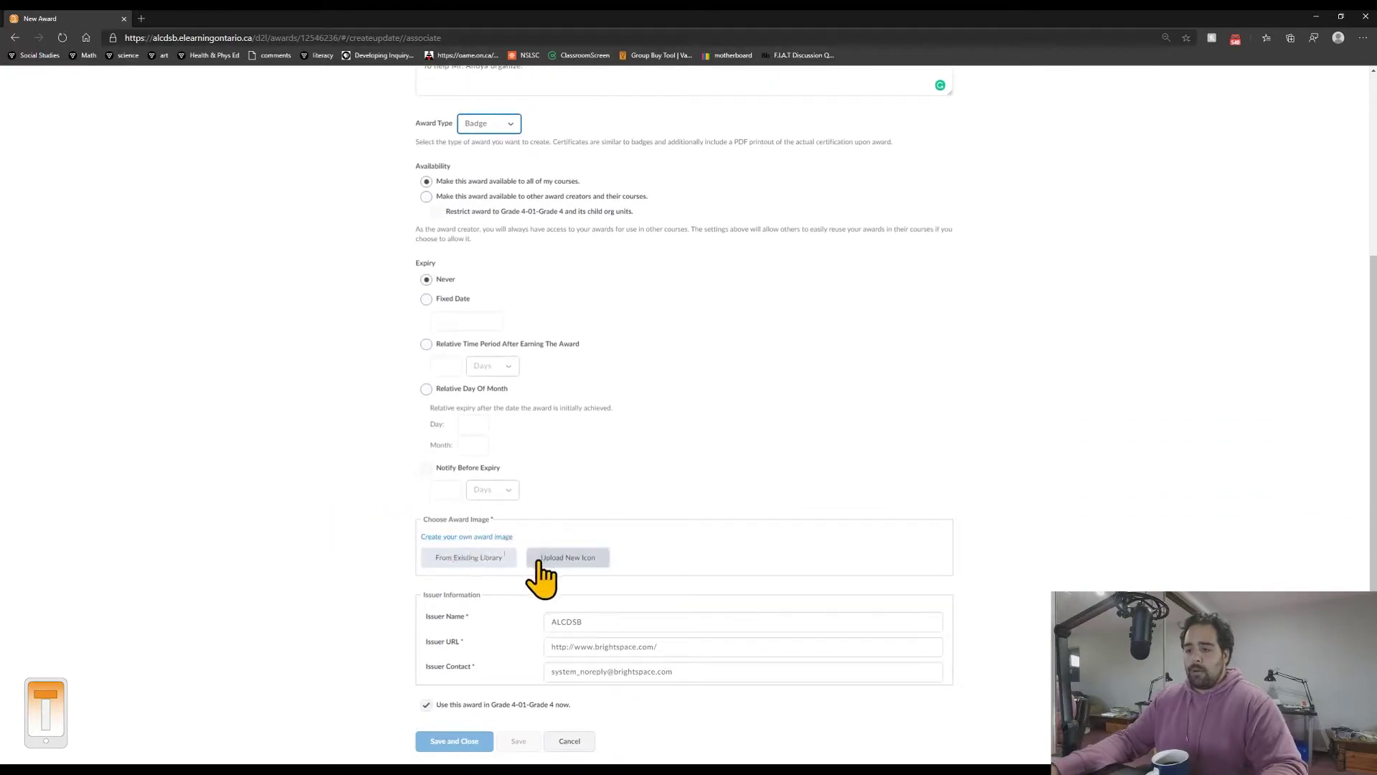
{"action": "left_click", "coordinate": [488, 559]}
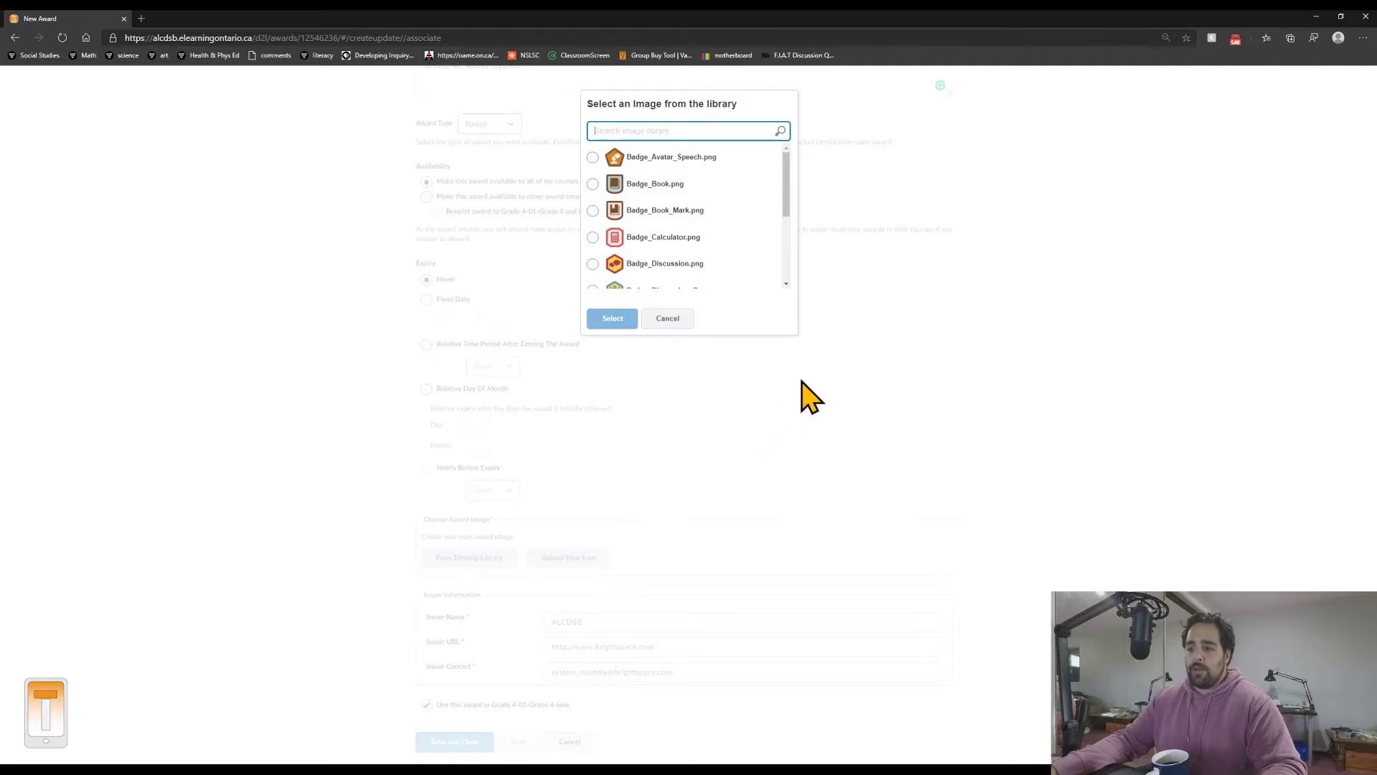
{"action": "scroll", "coordinate": [714, 240], "scroll_direction": "down", "scroll_amount": 6}
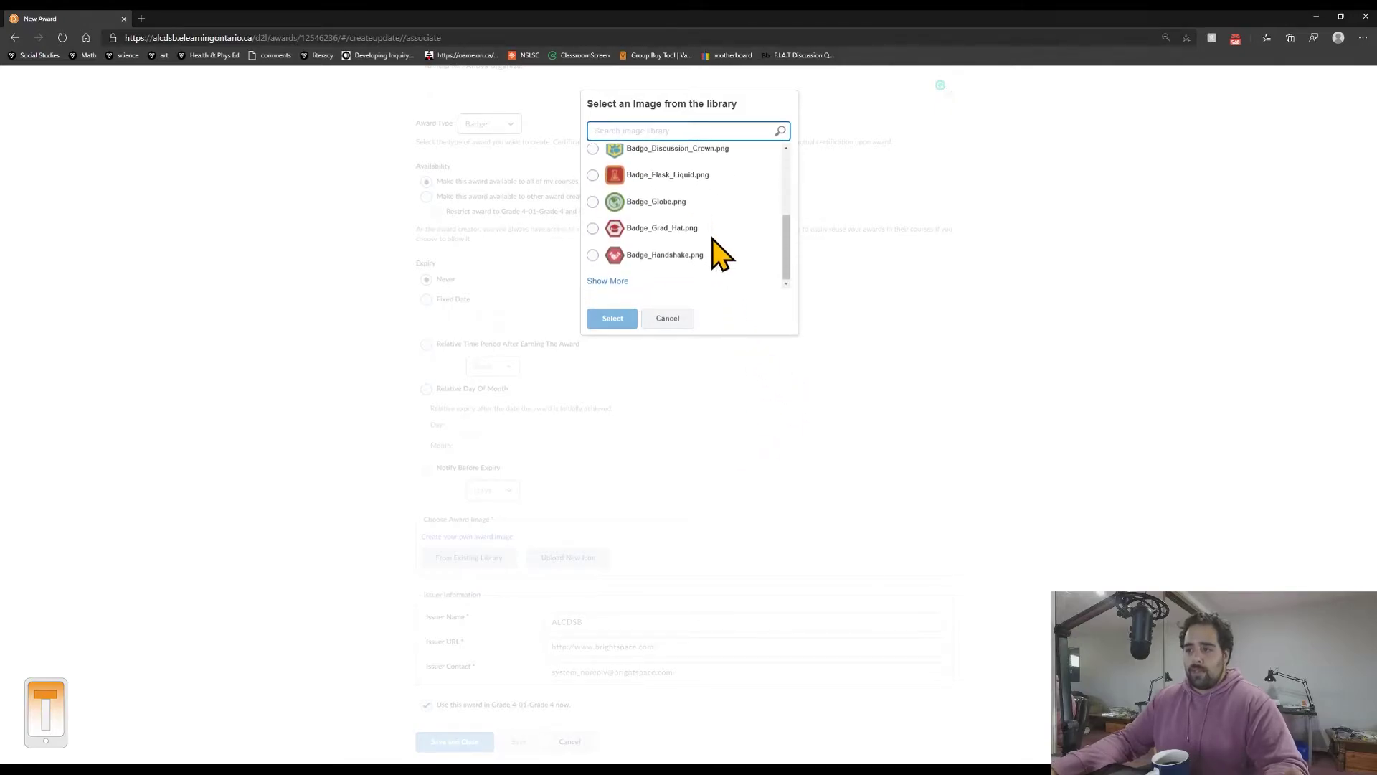
{"action": "scroll", "coordinate": [645, 276], "scroll_direction": "down", "scroll_amount": 5}
{"action": "left_click", "coordinate": [593, 228]}
{"action": "left_click", "coordinate": [612, 318]}
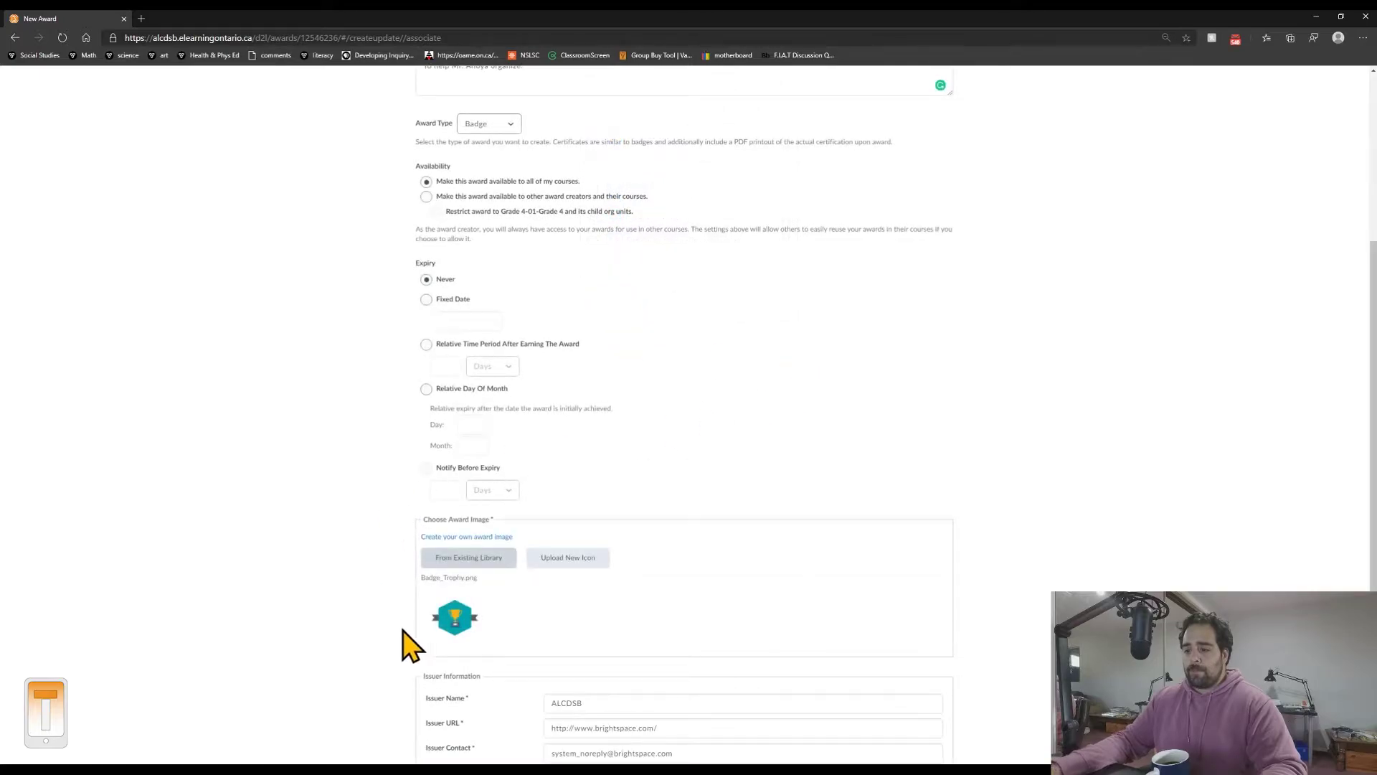
{"action": "scroll", "coordinate": [338, 596], "scroll_direction": "down", "scroll_amount": 2}
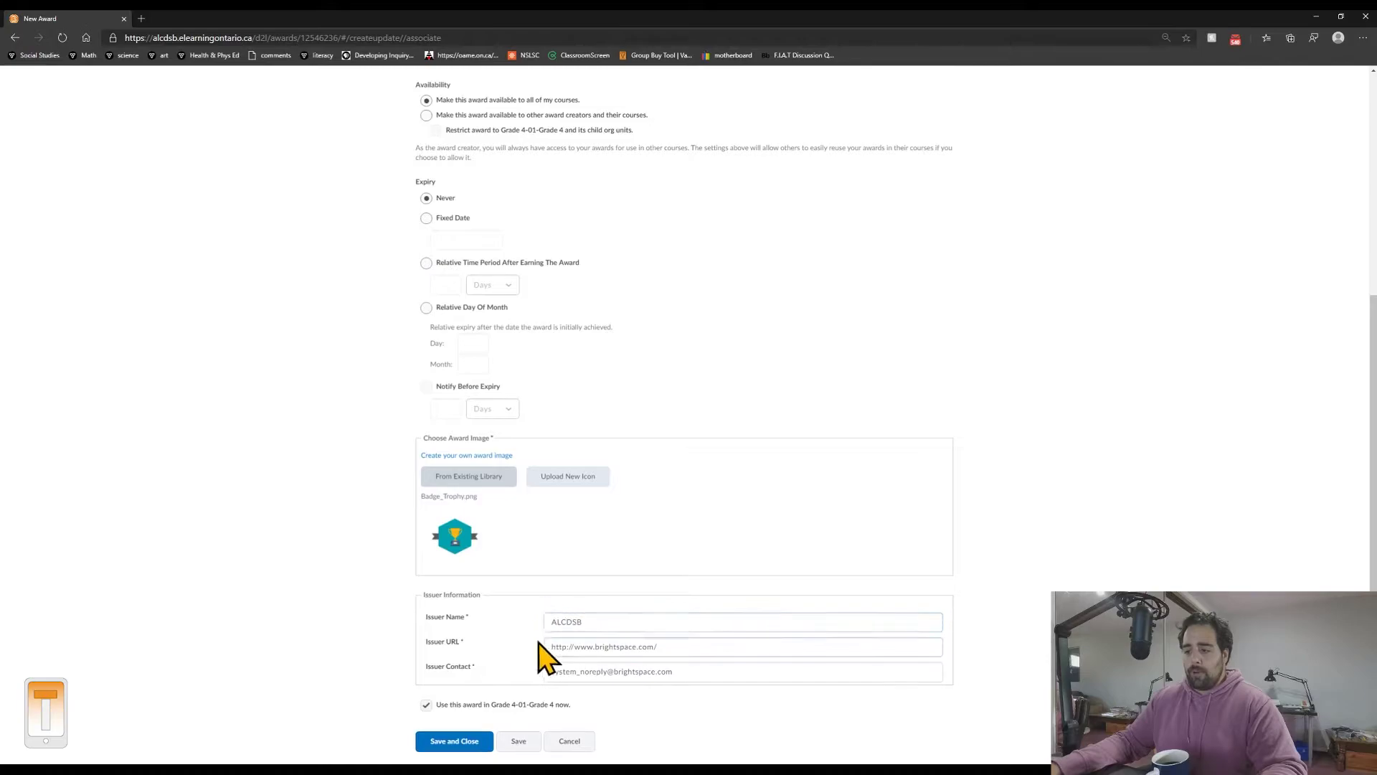
{"action": "left_click", "coordinate": [459, 742]}
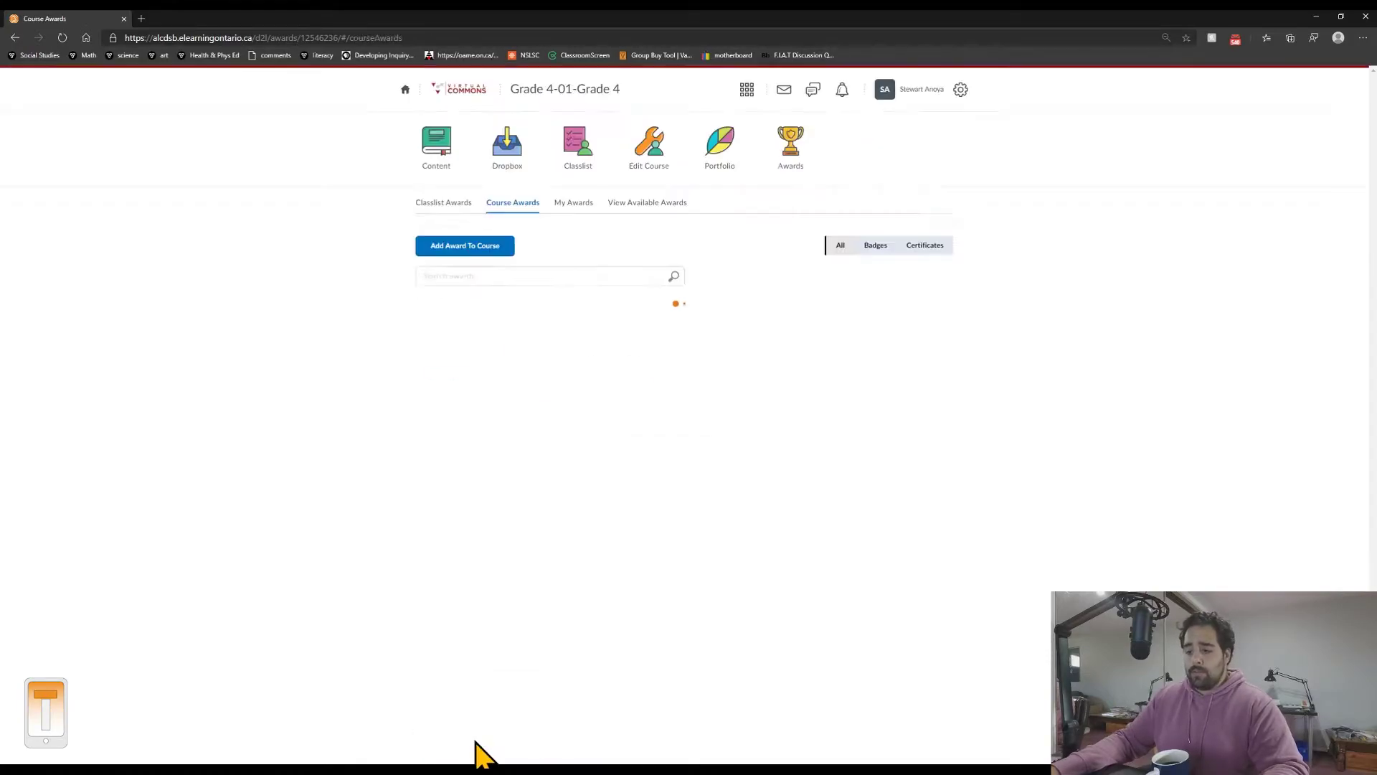
Create a second course award named Math Group Salmon, described as a way for the teacher to organize.
{"action": "left_click", "coordinate": [495, 250]}
{"action": "left_click", "coordinate": [486, 271]}
{"action": "left_click", "coordinate": [531, 271]}
{"action": "type", "text": "Math "}
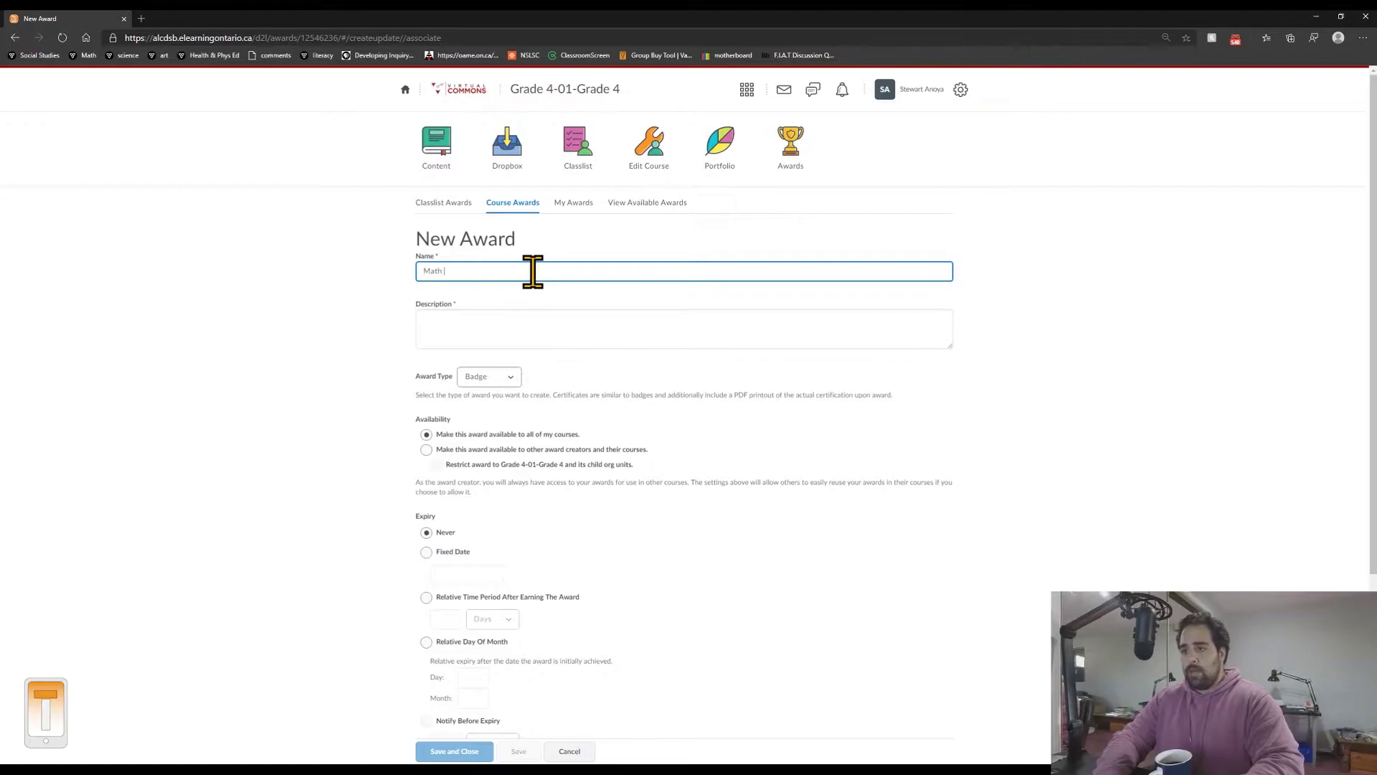
{"action": "type", "text": "Group Salmon"}
{"action": "left_click", "coordinate": [624, 316]}
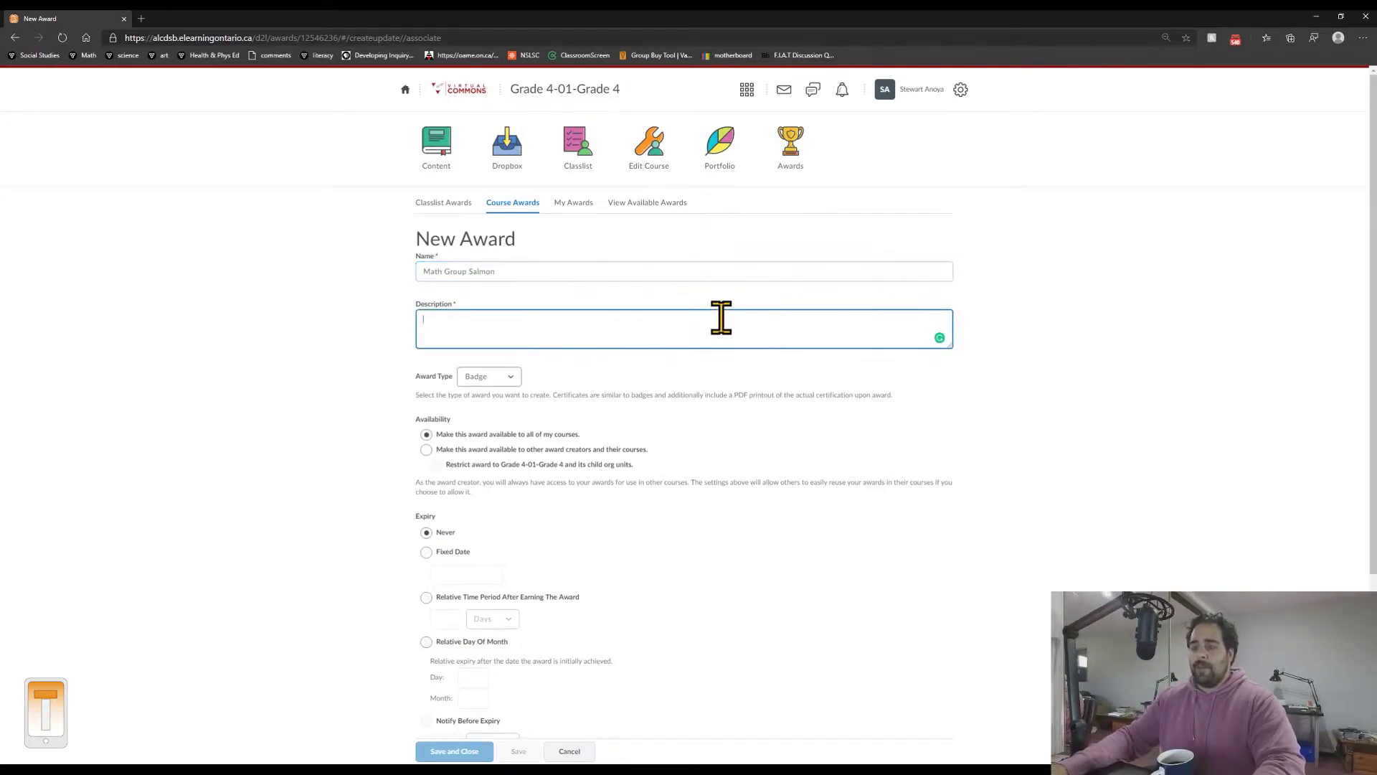
{"action": "type", "text": "A way for Mr. Anoya to "}
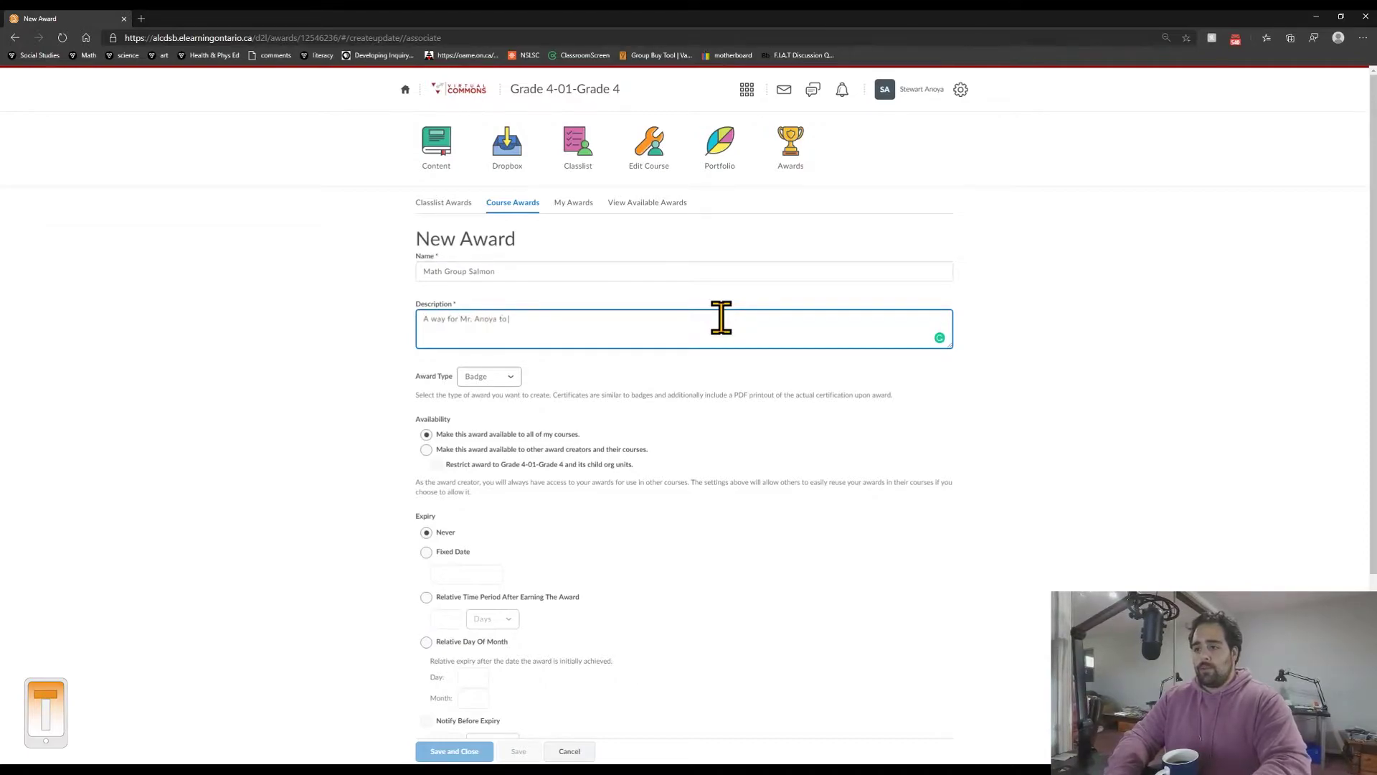
{"action": "type", "text": "Organize"}
Choose the Badge_Handshake image from the existing library for the Salmon award, then save and close it.
{"action": "scroll", "coordinate": [555, 473], "scroll_direction": "down", "scroll_amount": 3}
{"action": "left_click", "coordinate": [474, 559]}
{"action": "scroll", "coordinate": [683, 271], "scroll_direction": "down", "scroll_amount": 4}
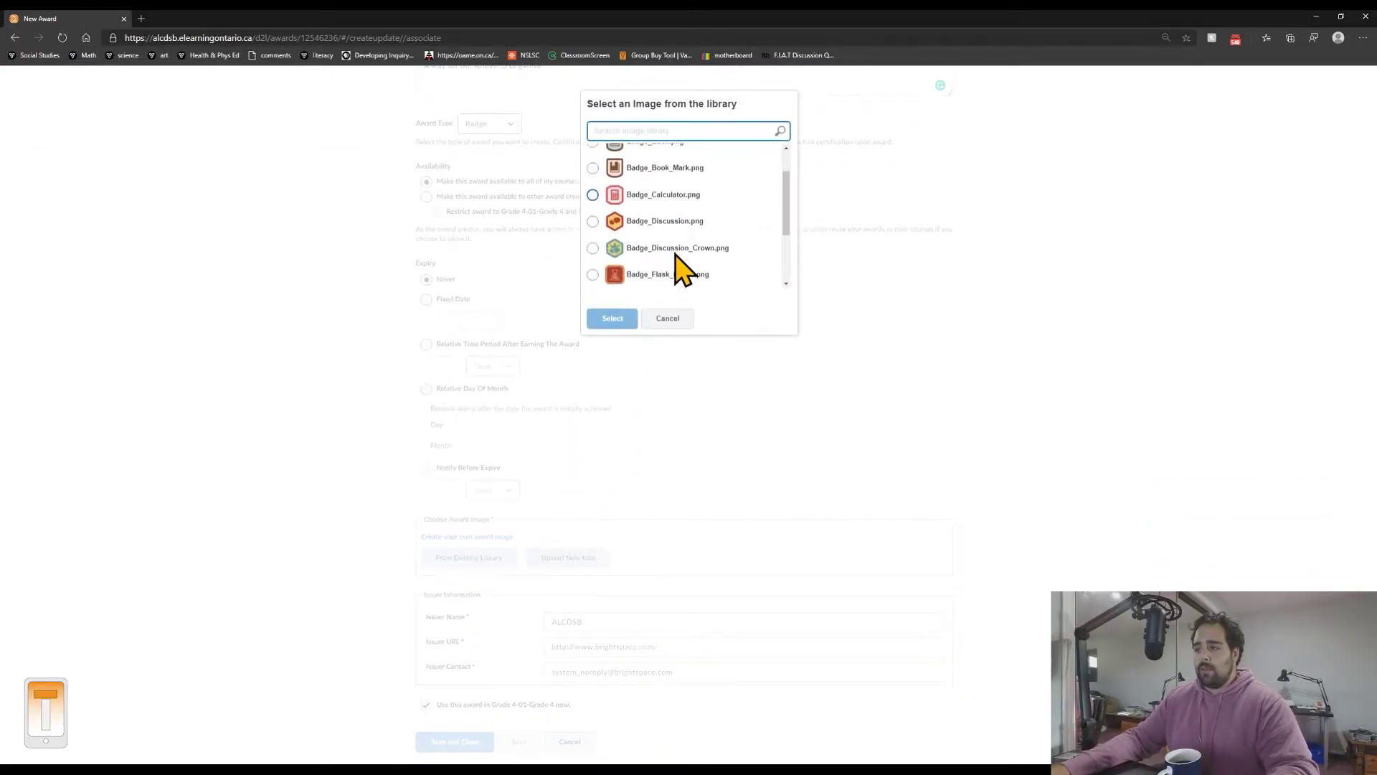
{"action": "scroll", "coordinate": [657, 258], "scroll_direction": "down", "scroll_amount": 3}
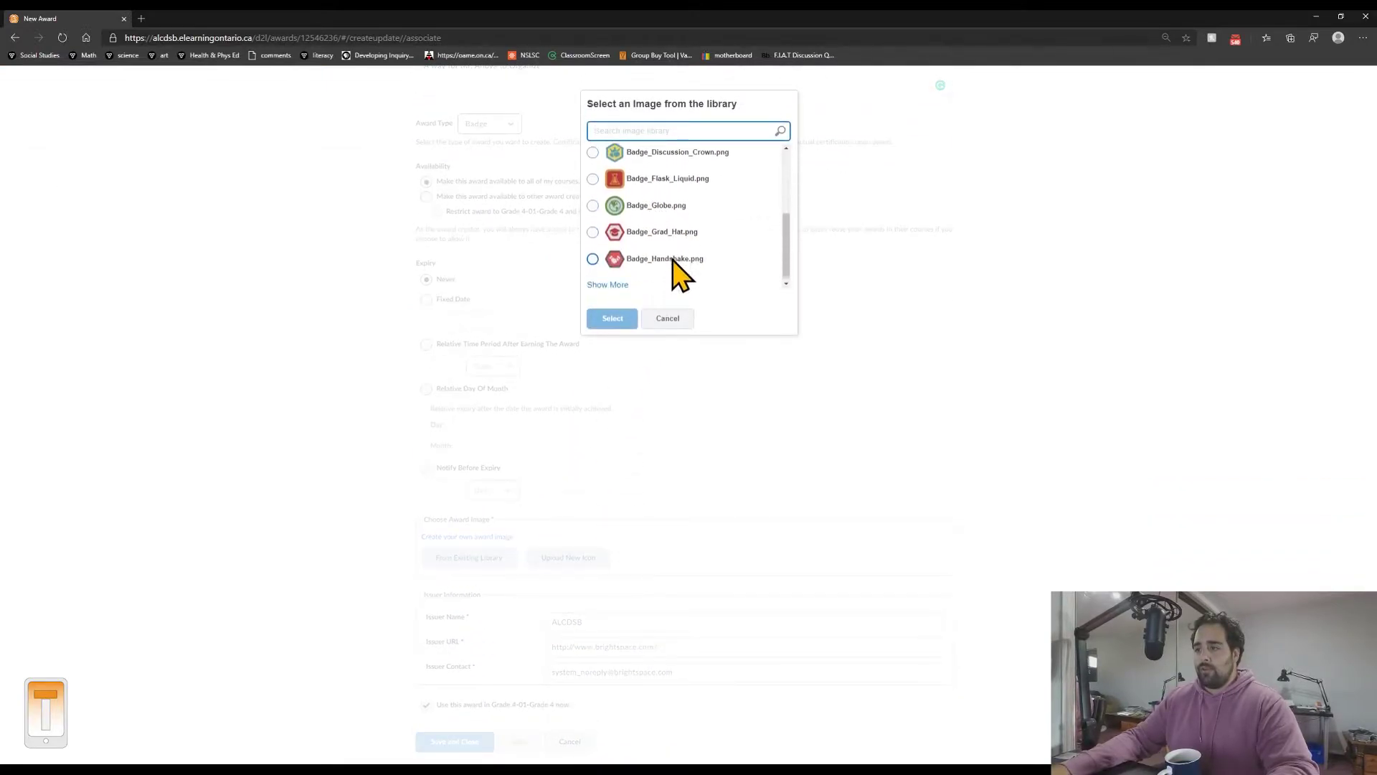
{"action": "left_click", "coordinate": [630, 256]}
{"action": "left_click", "coordinate": [610, 318]}
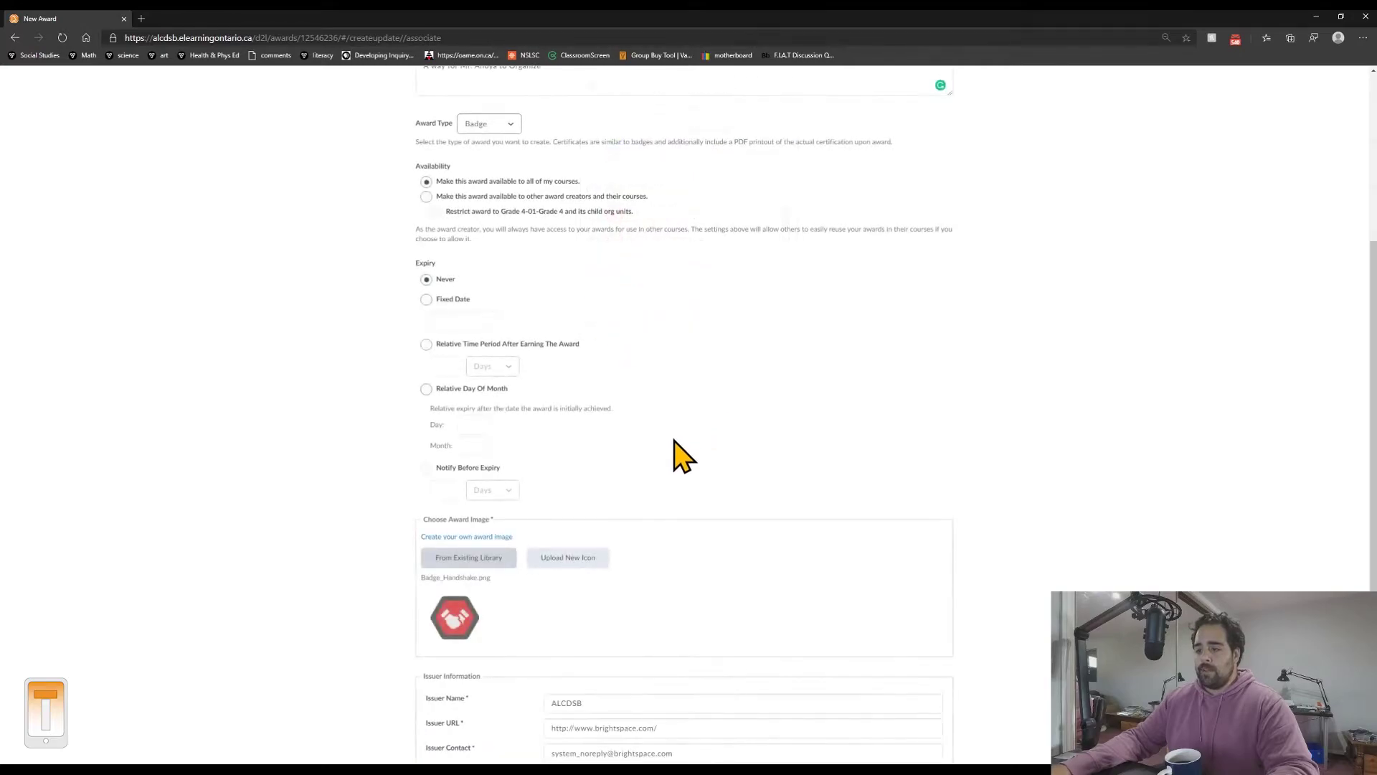
{"action": "scroll", "coordinate": [682, 455], "scroll_direction": "down", "scroll_amount": 1}
{"action": "left_click", "coordinate": [452, 747]}
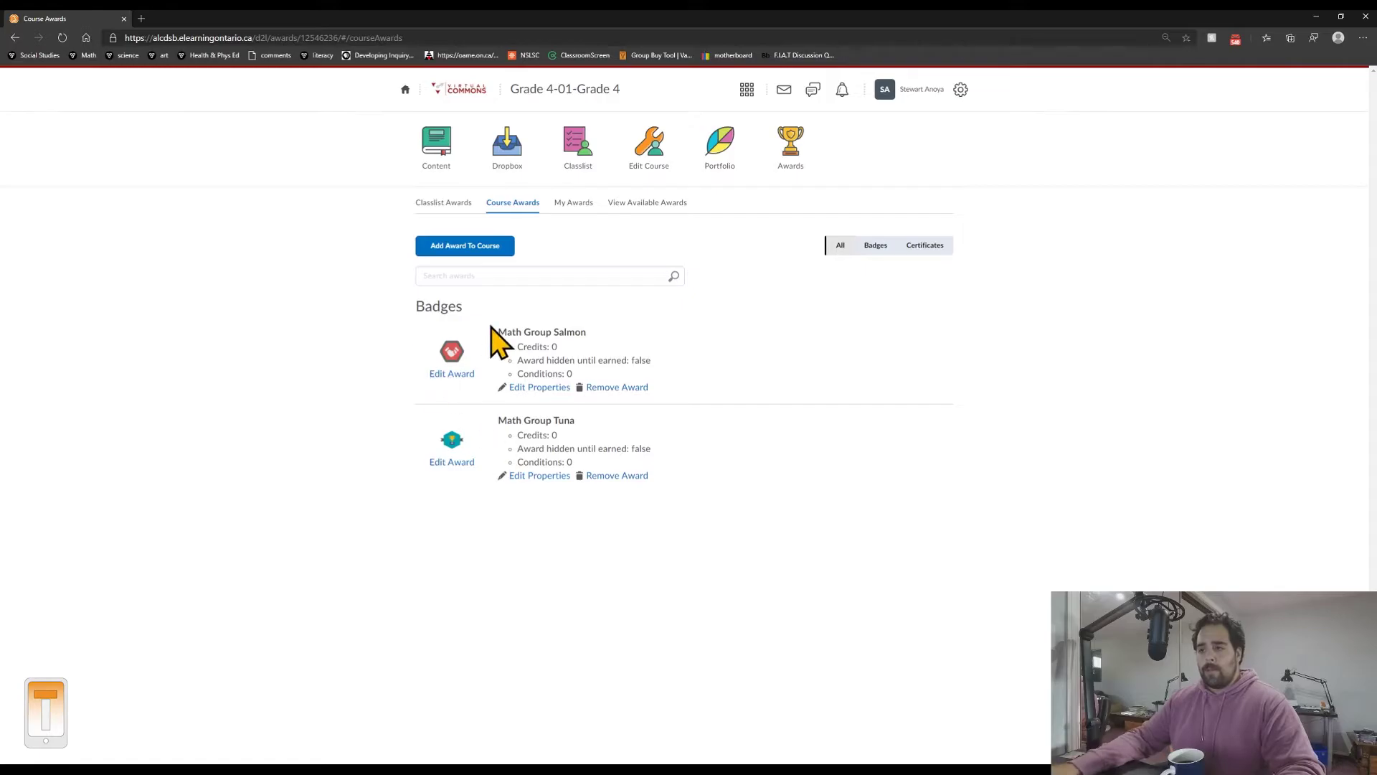
Select the first seven selectable students in the Classlist Awards list.
{"action": "left_click", "coordinate": [444, 203]}
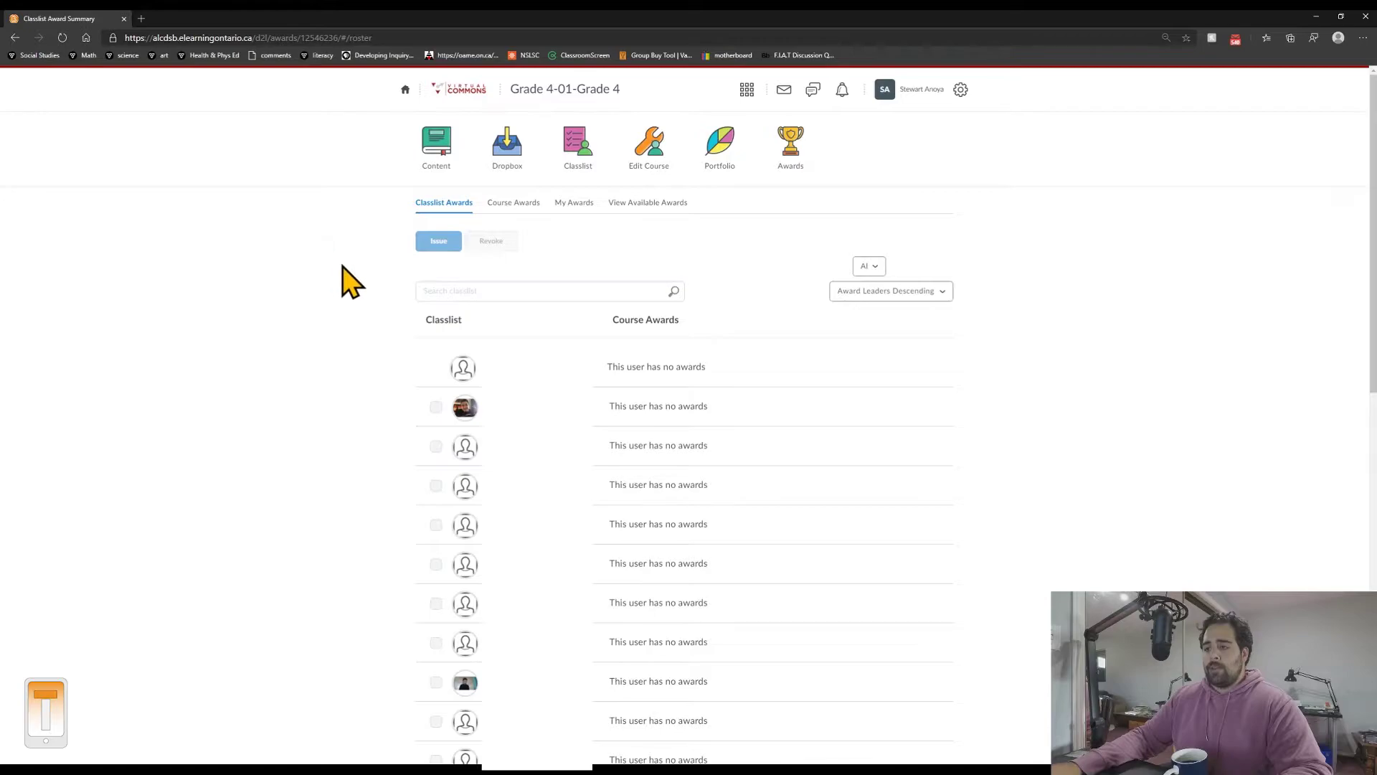
{"action": "left_click", "coordinate": [435, 407]}
{"action": "left_click", "coordinate": [435, 446]}
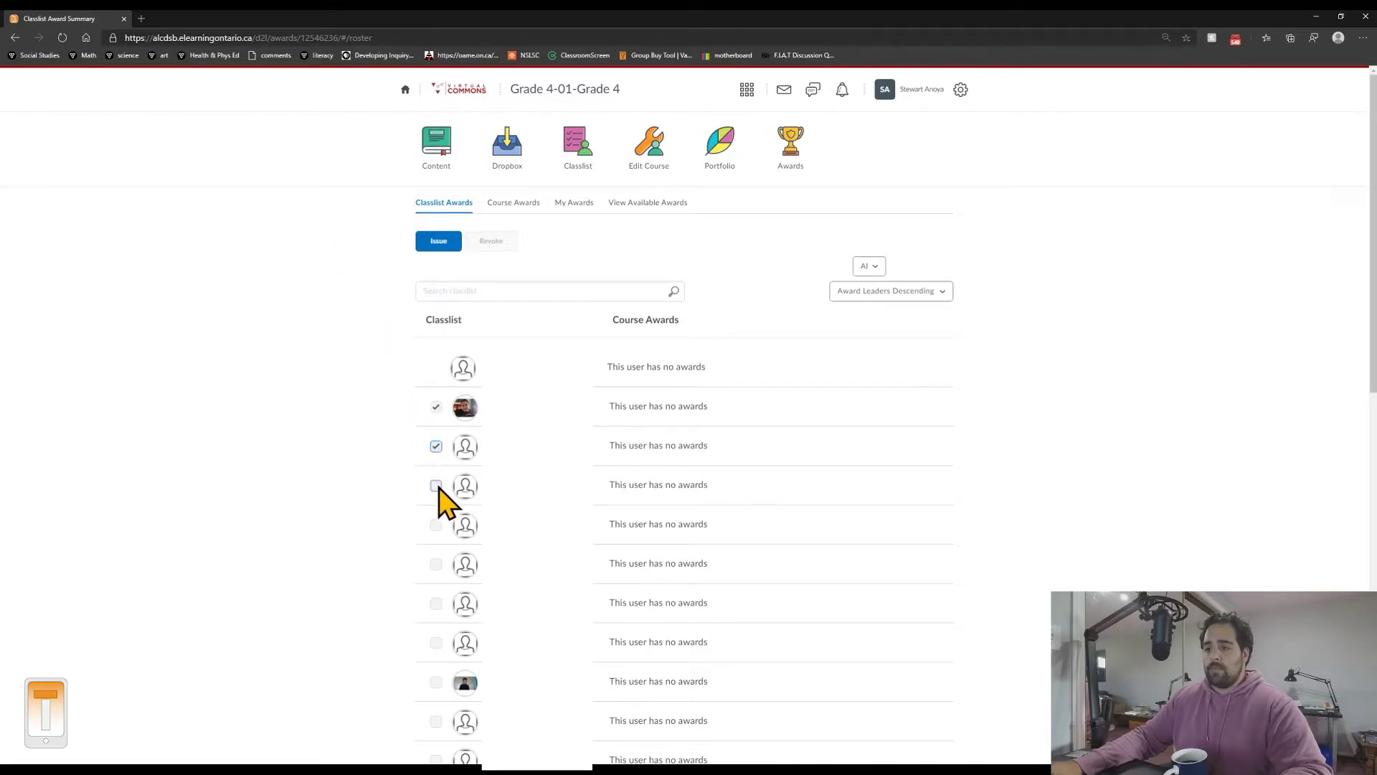
{"action": "left_click", "coordinate": [436, 524]}
{"action": "left_click", "coordinate": [437, 564]}
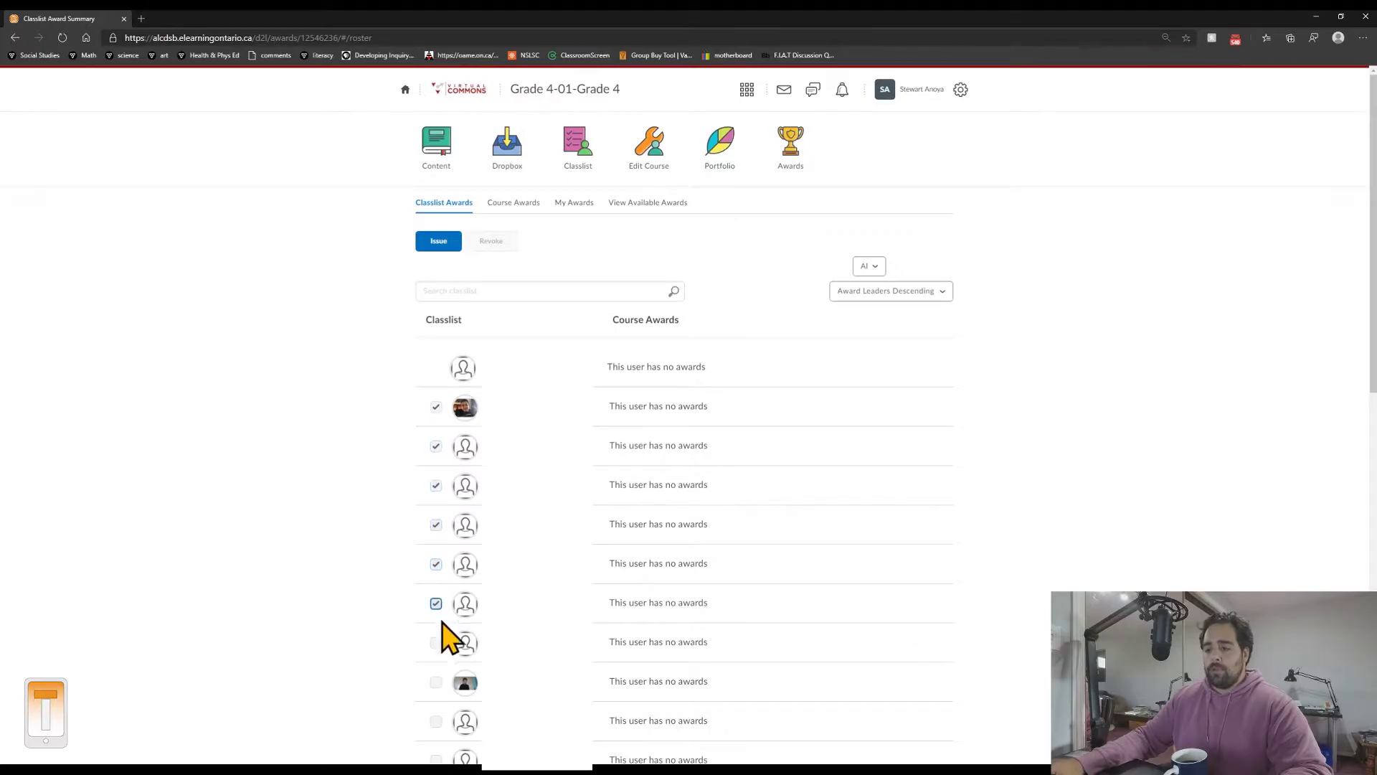
{"action": "left_click", "coordinate": [437, 643]}
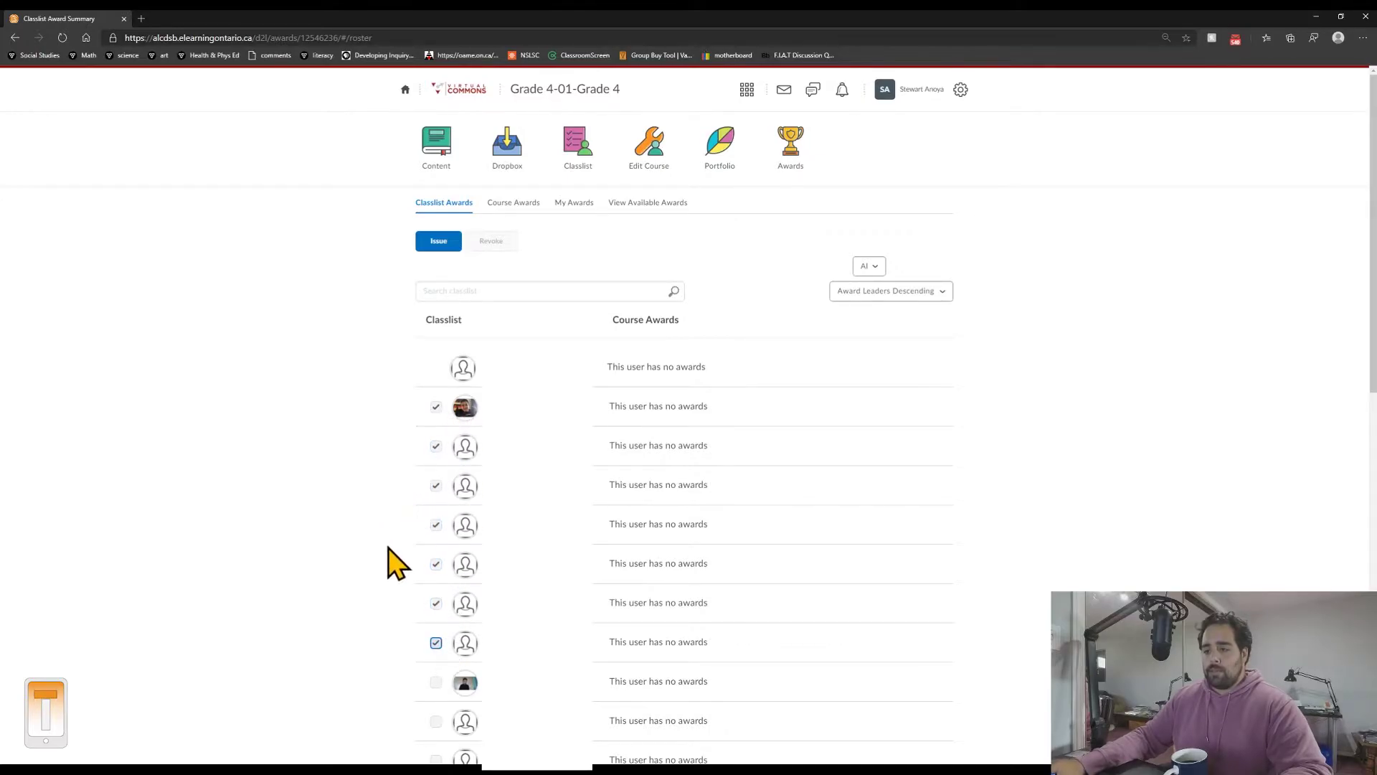
Issue the Math Group Salmon award to the selected students with the award criteria "Math Group".
{"action": "left_click", "coordinate": [439, 242]}
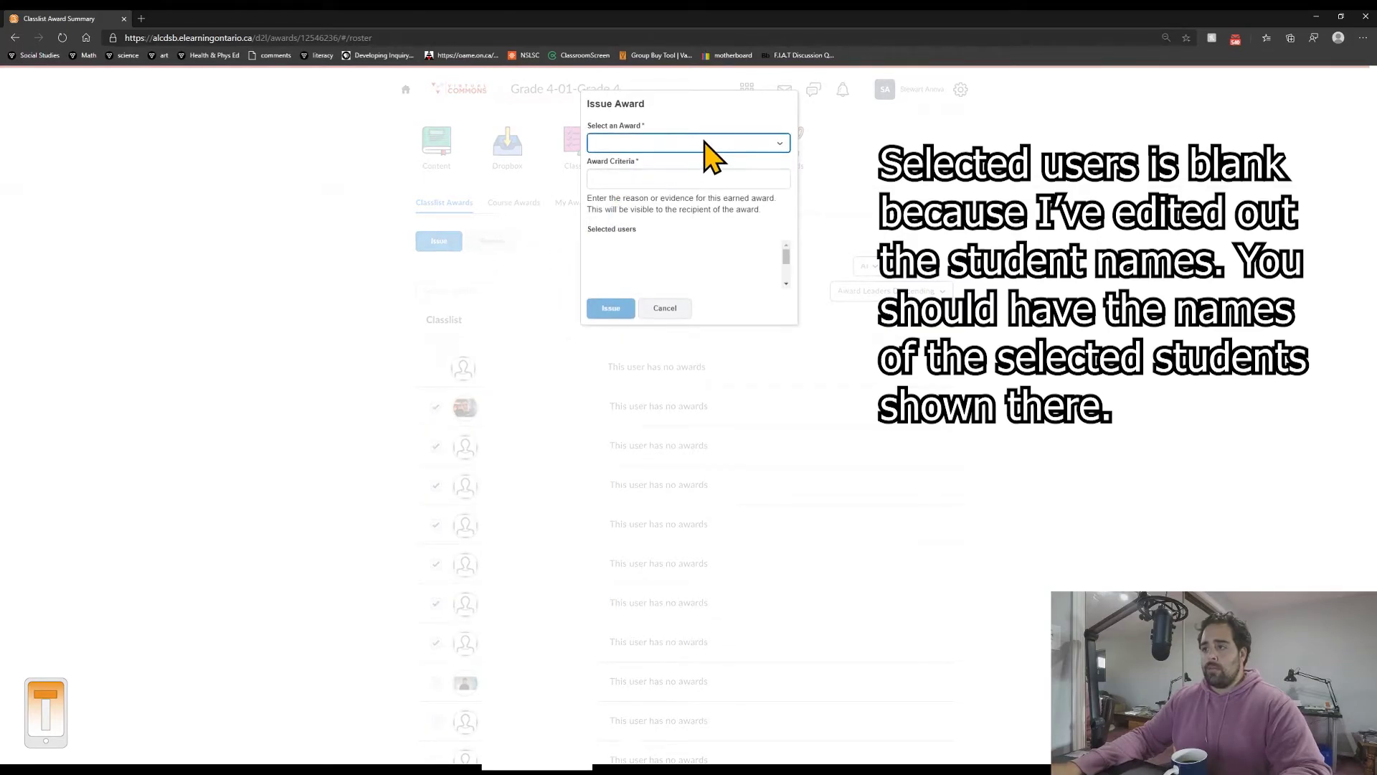
{"action": "left_click", "coordinate": [703, 169]}
{"action": "left_click", "coordinate": [695, 176]}
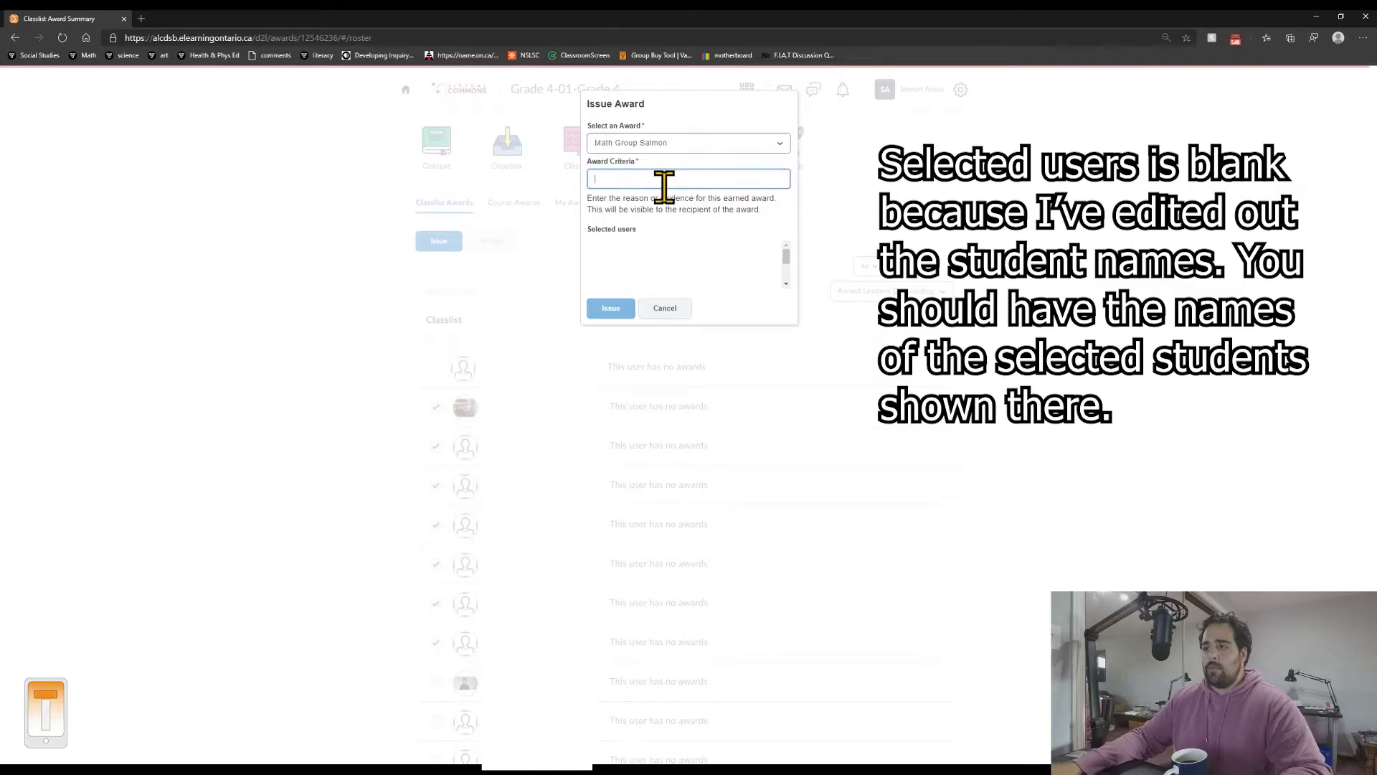
{"action": "type", "text": "Salmon"}
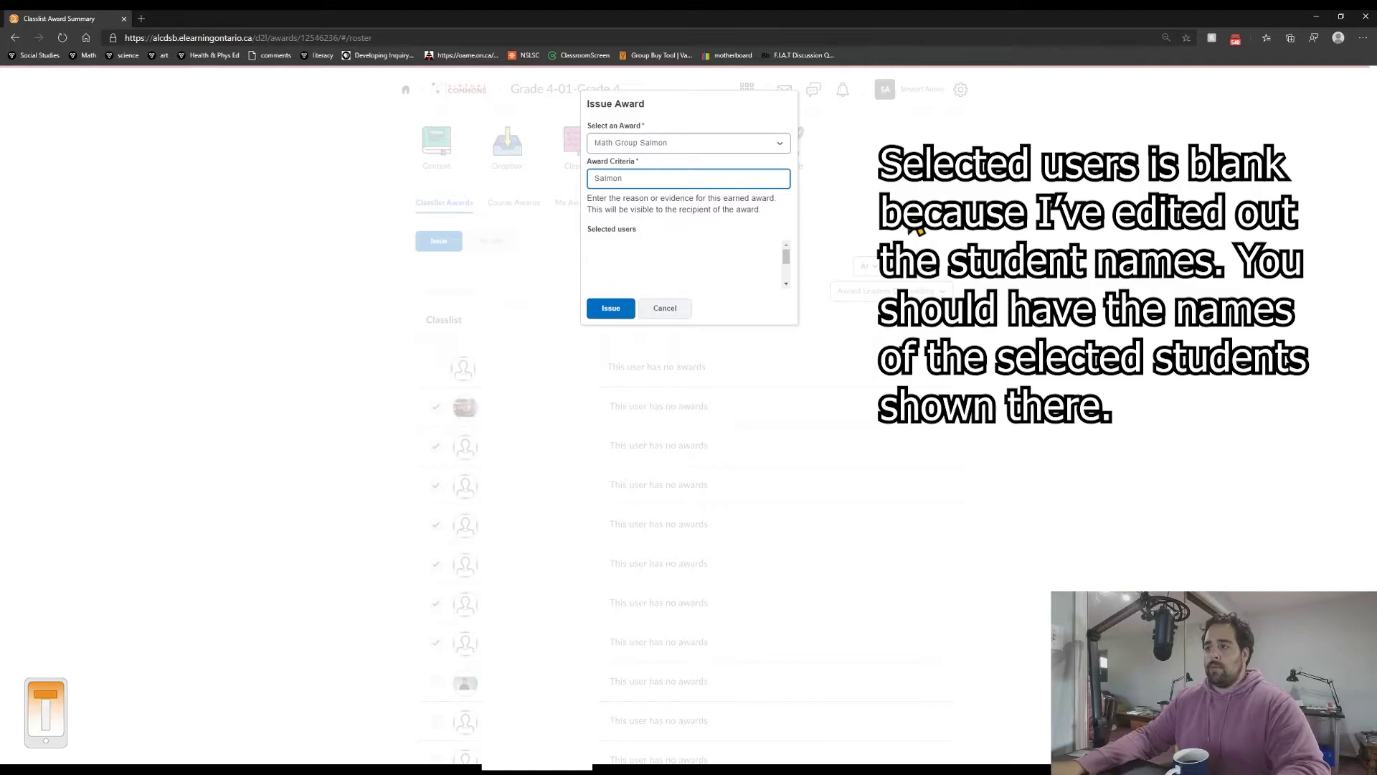
{"action": "type", "text": "Ma"}
{"action": "key", "text": "BackSpace"}
{"action": "key", "text": "BackSpace"}
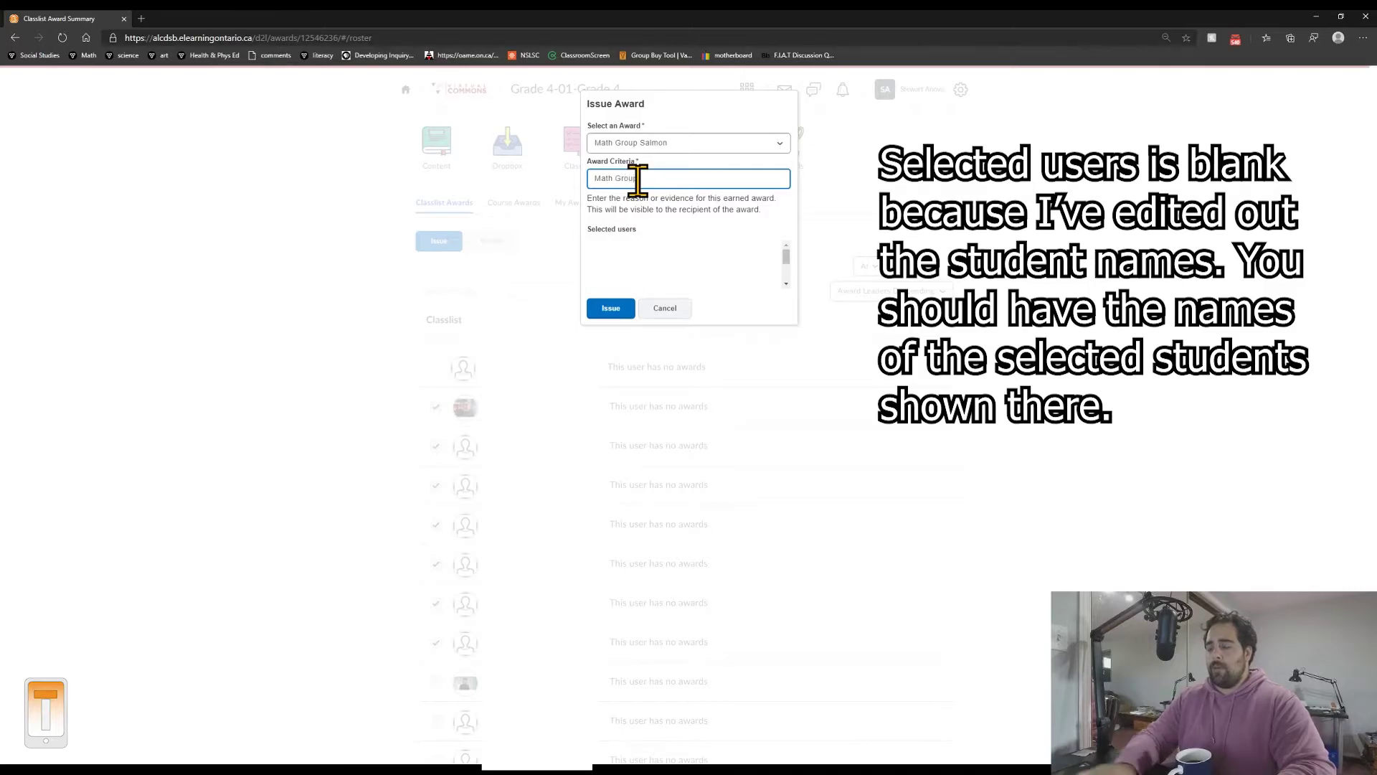
{"action": "type", "text": "up"}
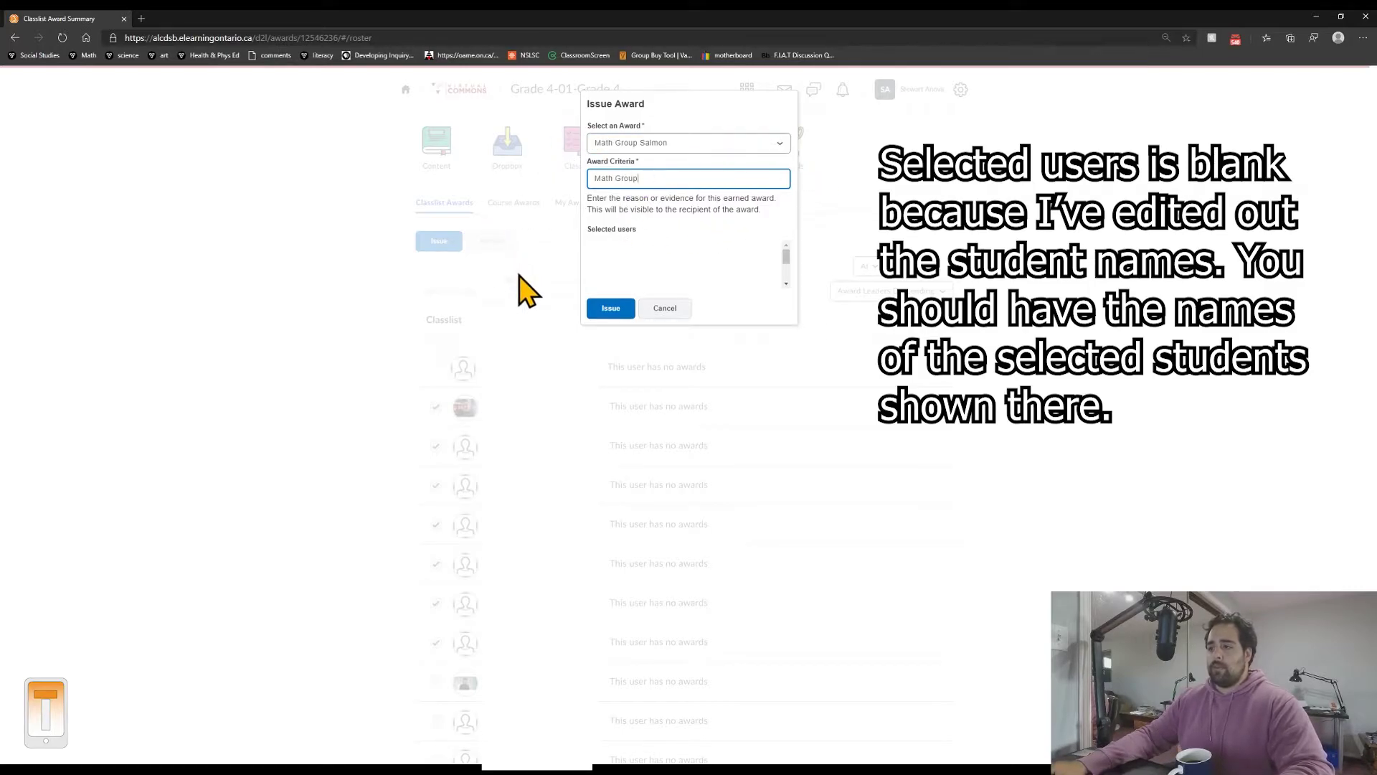
{"action": "left_click", "coordinate": [602, 311]}
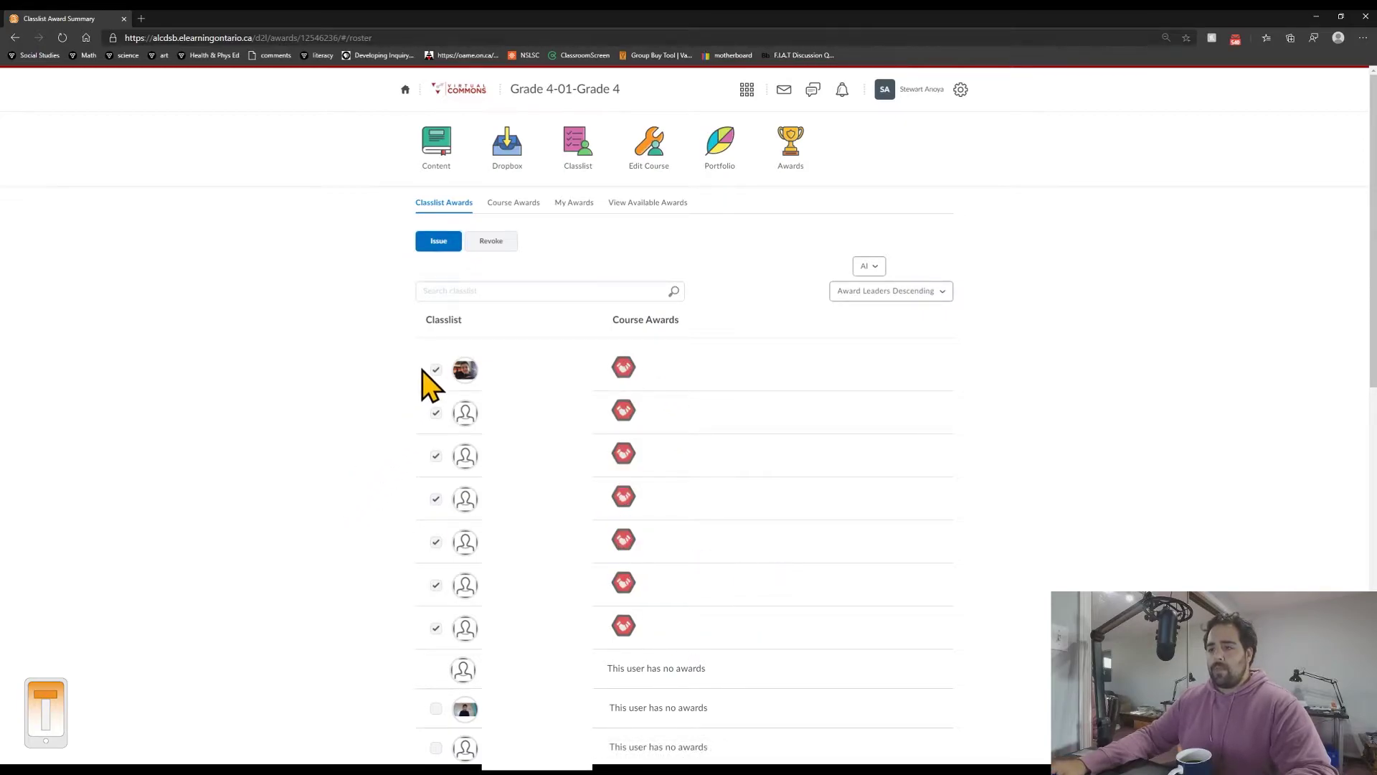
Deselect the students who already hold the Salmon award and select the students without awards listed below them instead.
{"action": "left_click", "coordinate": [436, 412]}
{"action": "left_click", "coordinate": [435, 456]}
{"action": "left_click", "coordinate": [436, 499]}
{"action": "left_click", "coordinate": [436, 542]}
{"action": "left_click", "coordinate": [436, 627]}
{"action": "scroll", "coordinate": [419, 617], "scroll_direction": "down", "scroll_amount": 3}
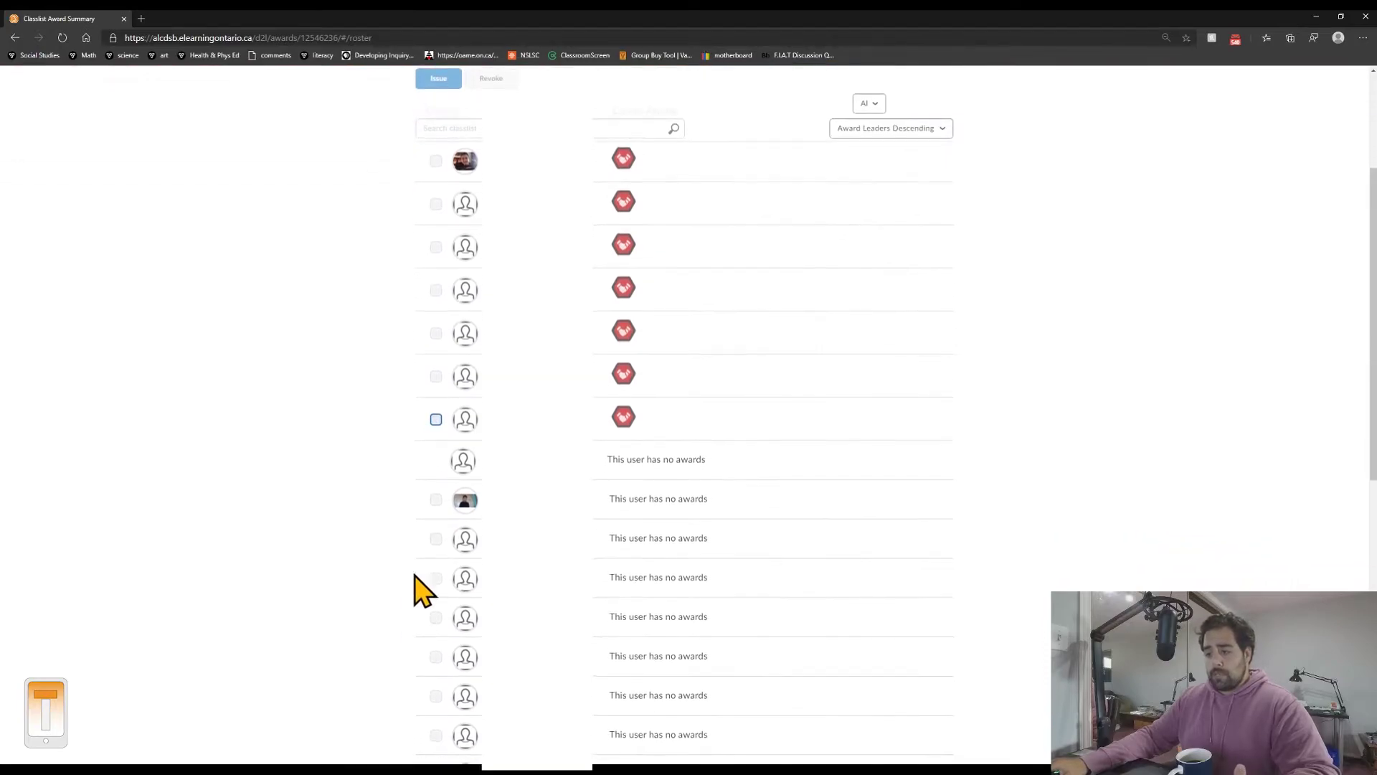
{"action": "left_click", "coordinate": [436, 708]}
{"action": "left_click", "coordinate": [437, 578]}
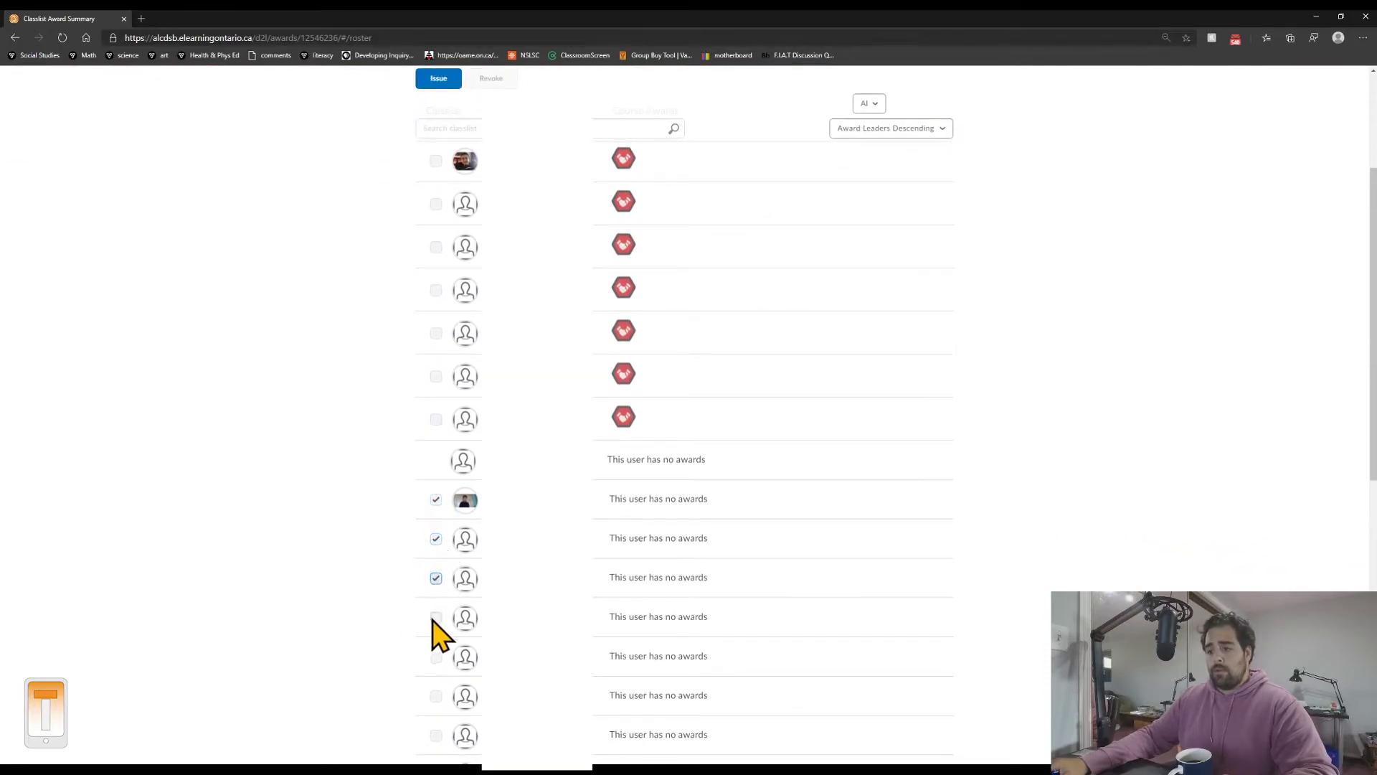
{"action": "scroll", "coordinate": [329, 547], "scroll_direction": "up", "scroll_amount": 3}
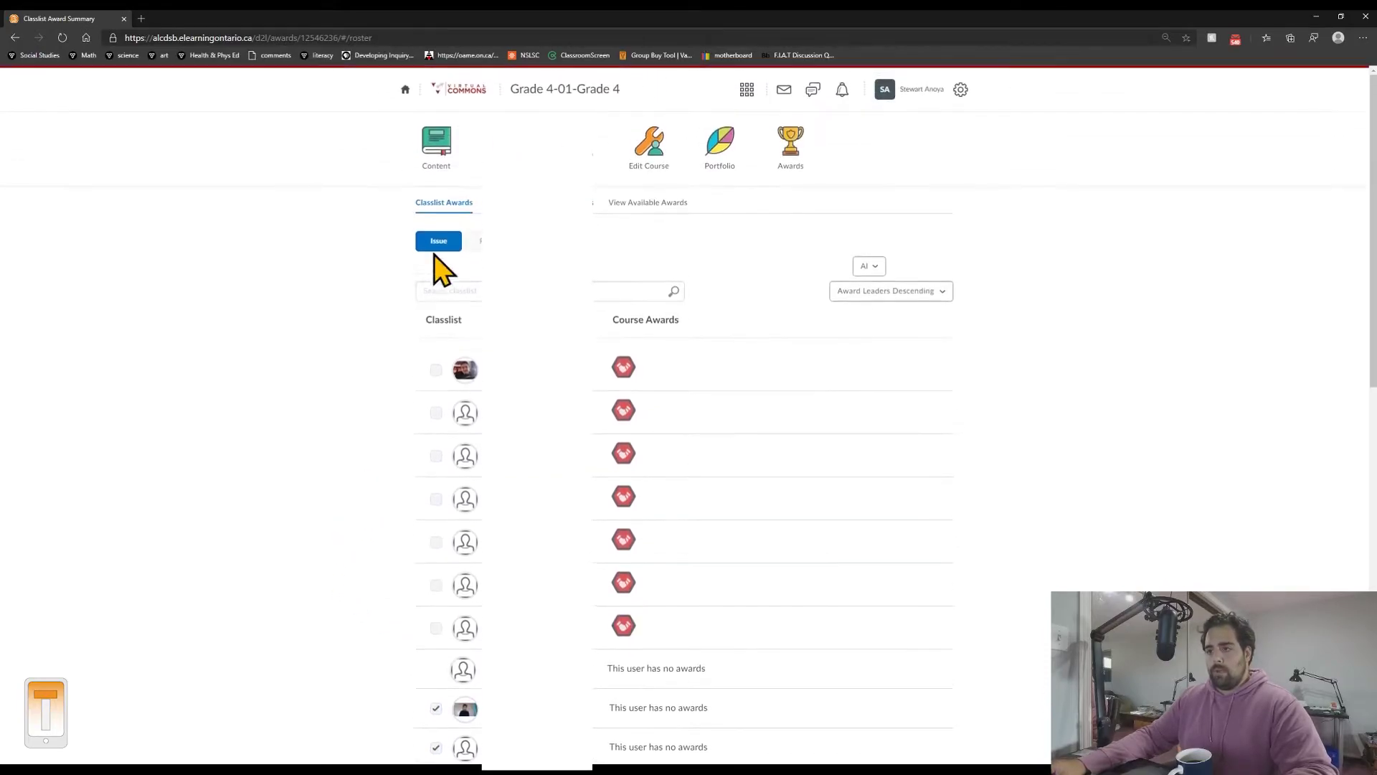
Issue the Math Group Tuna award to the selected students with the award criteria "Math Group".
{"action": "left_click", "coordinate": [432, 249]}
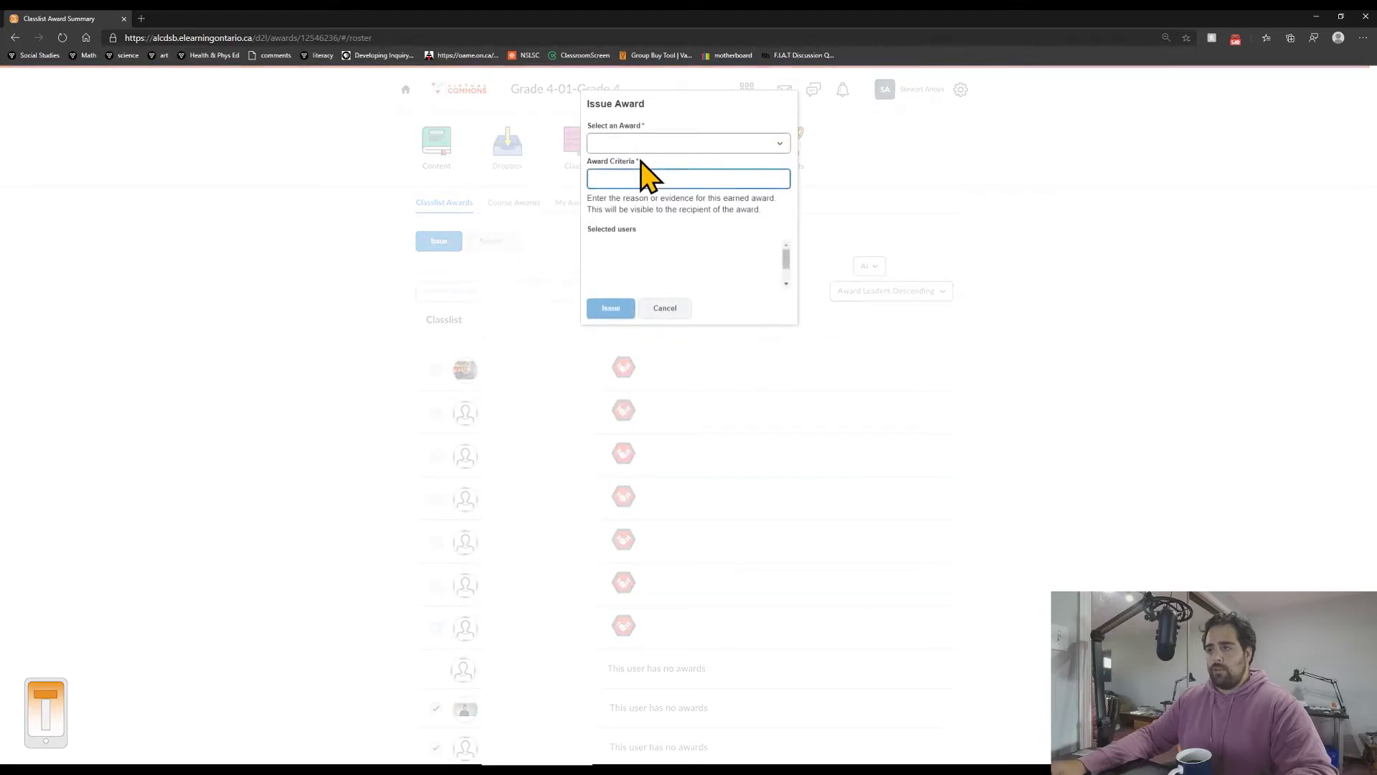
{"action": "left_click", "coordinate": [667, 179]}
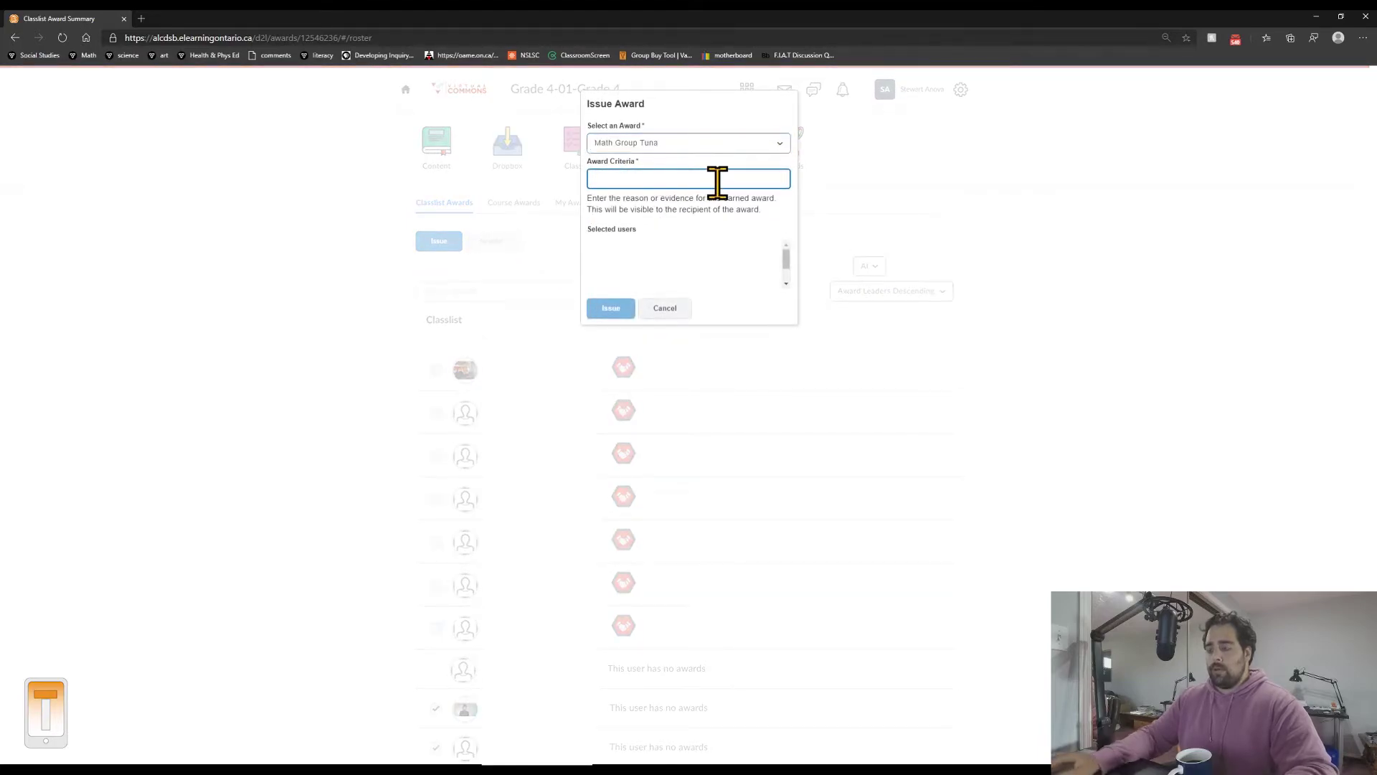
{"action": "type", "text": "Grou"}
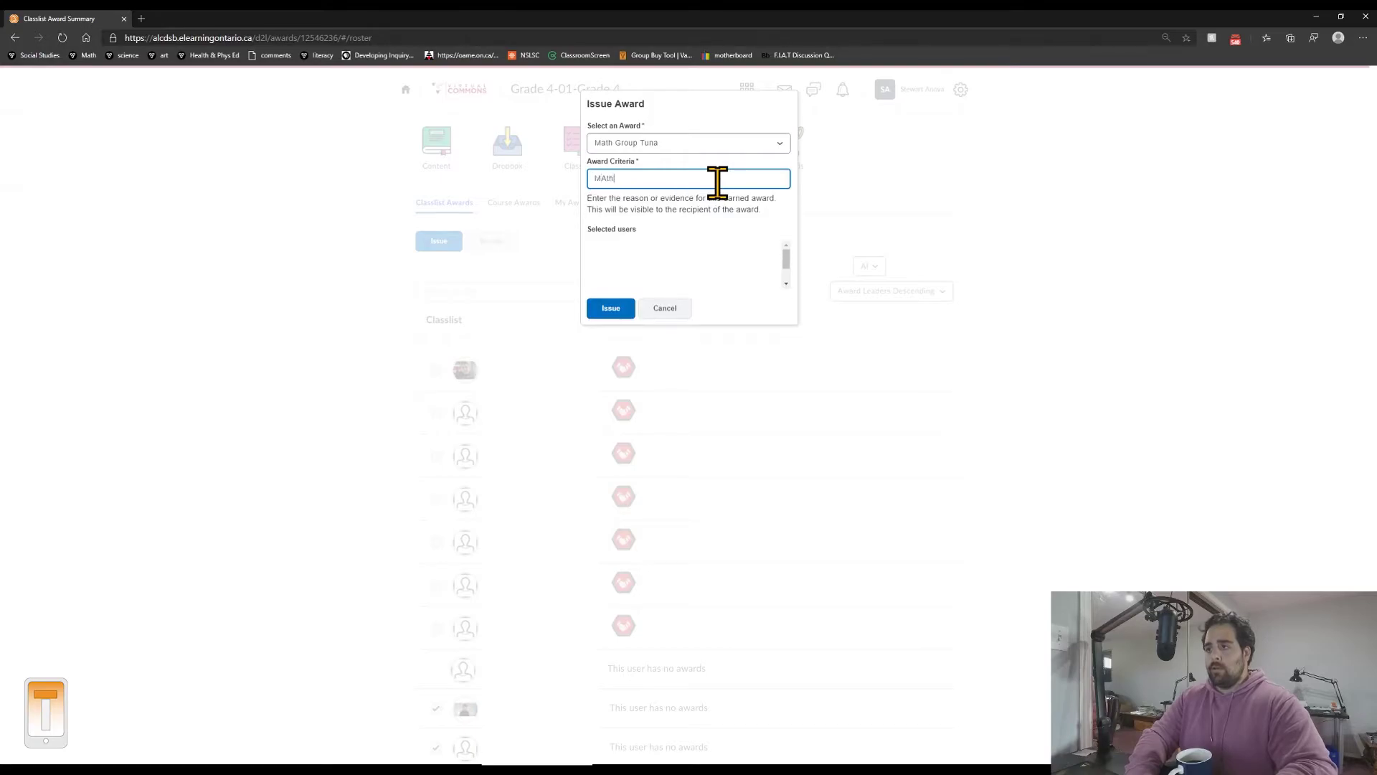
{"action": "type", "text": "up"}
{"action": "left_click", "coordinate": [611, 307]}
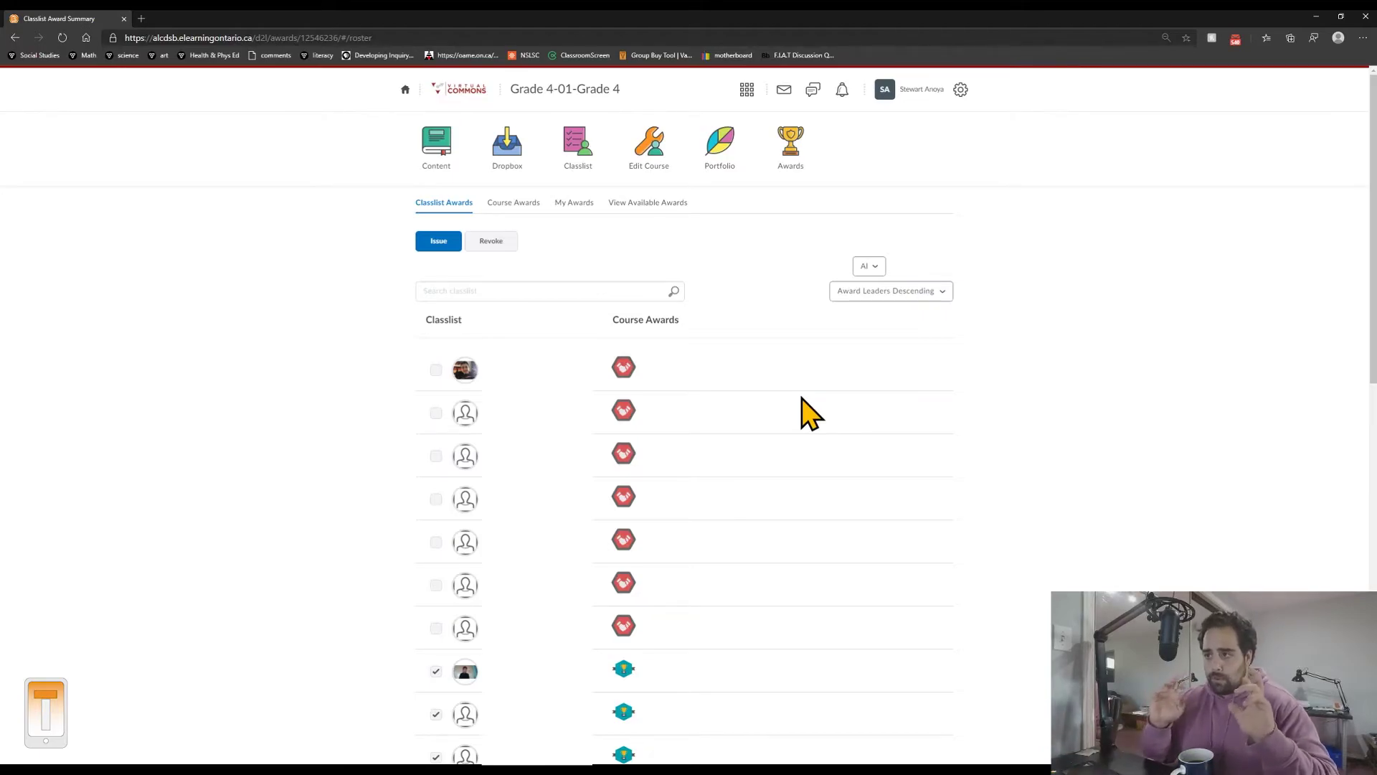
Write "Only salmon should be seeing this!" in the first Adding and Subtracting Fractions topic of the Math unit's Fractions lesson.
{"action": "left_click", "coordinate": [429, 140]}
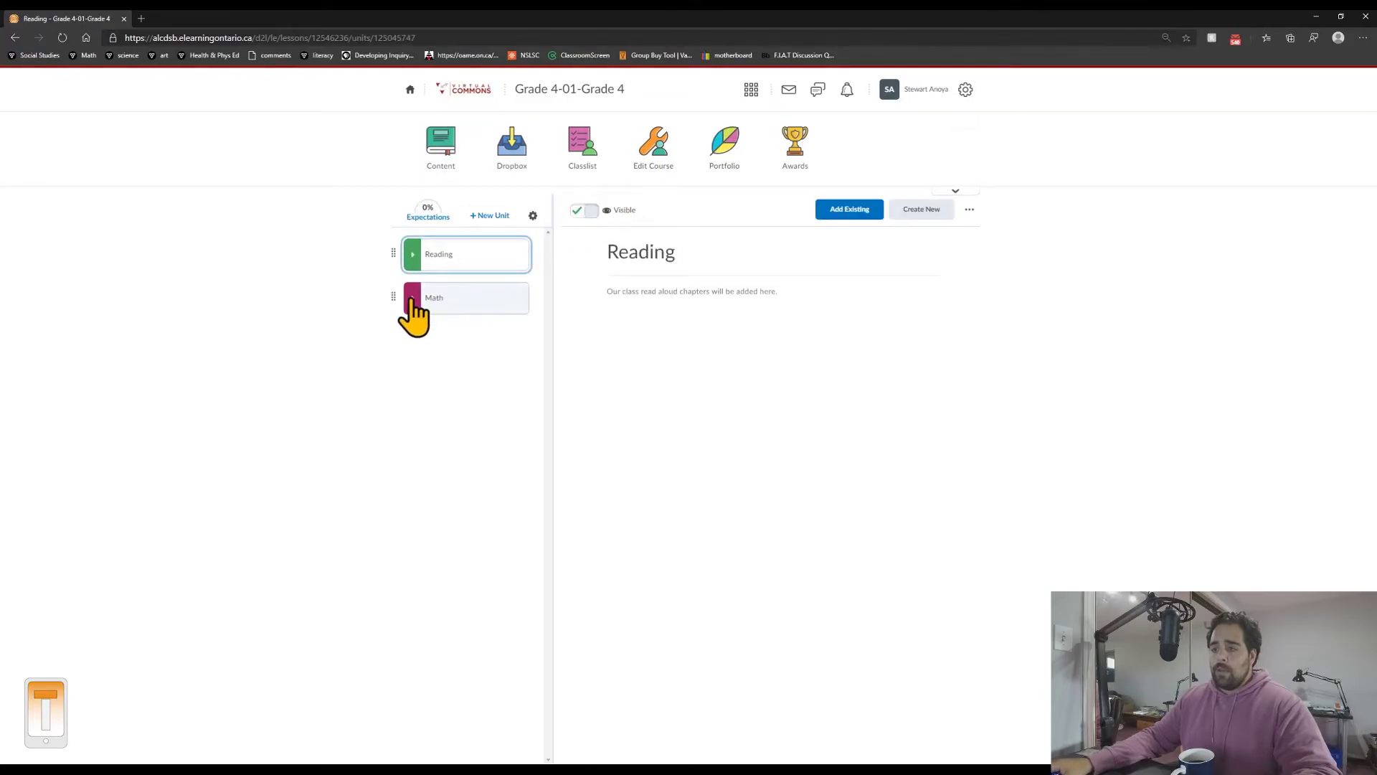
{"action": "left_click", "coordinate": [419, 298]}
{"action": "left_click", "coordinate": [430, 332]}
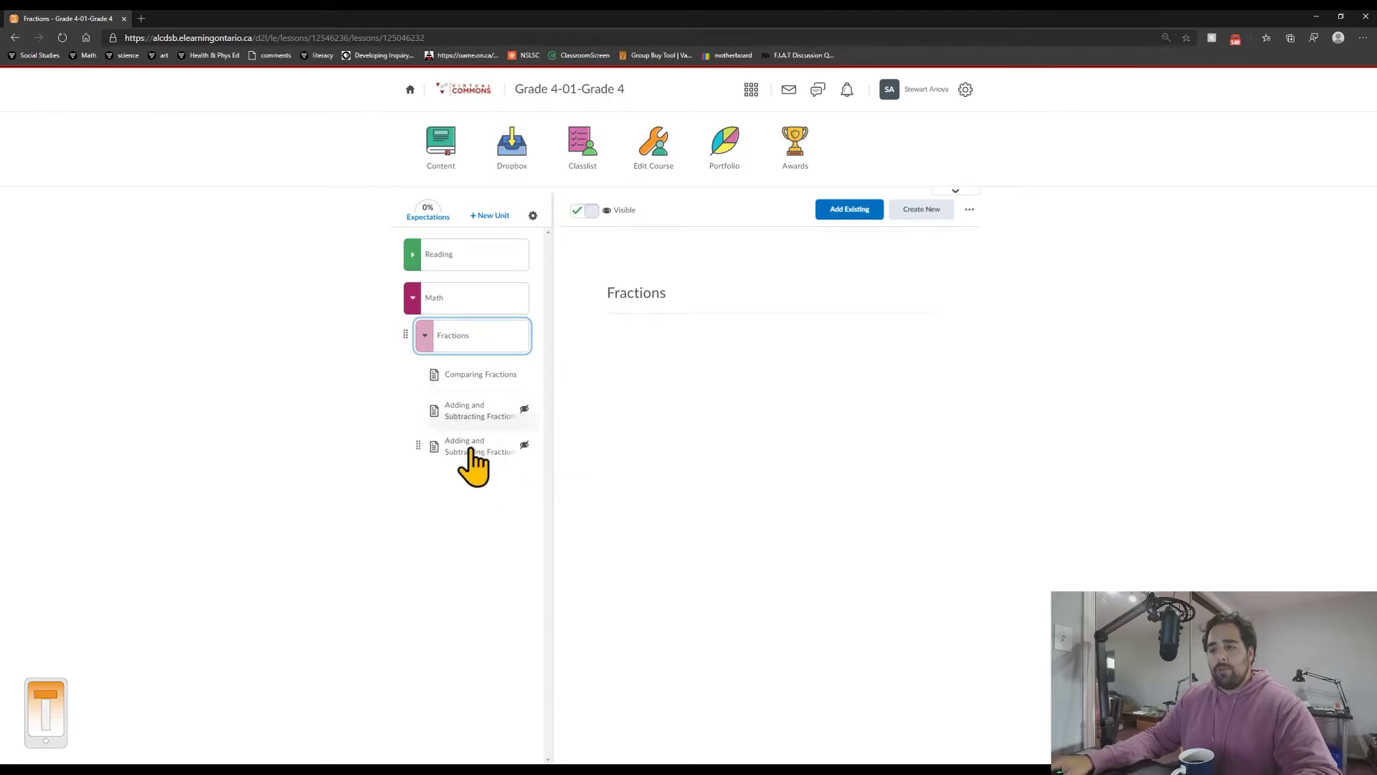
{"action": "left_click", "coordinate": [505, 416]}
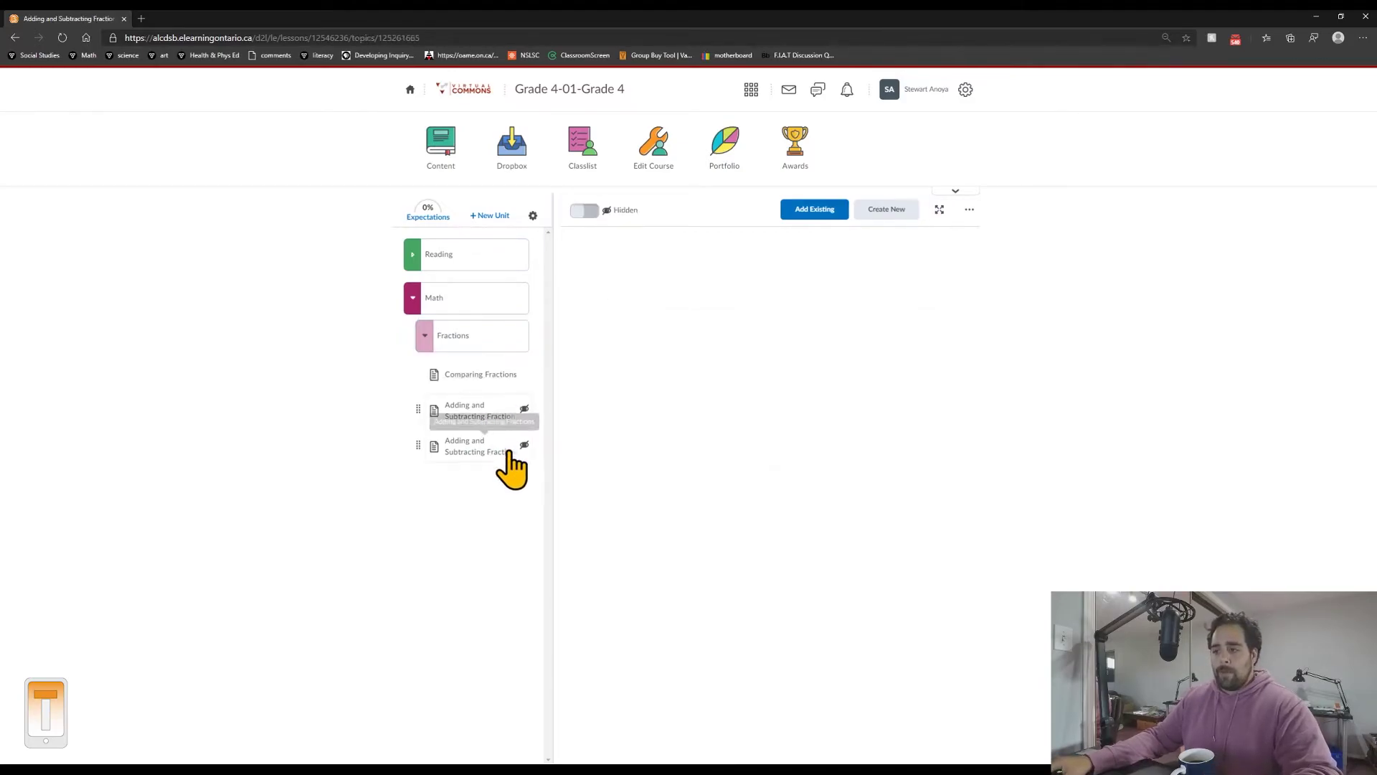
{"action": "left_click", "coordinate": [969, 210]}
{"action": "left_click", "coordinate": [941, 247]}
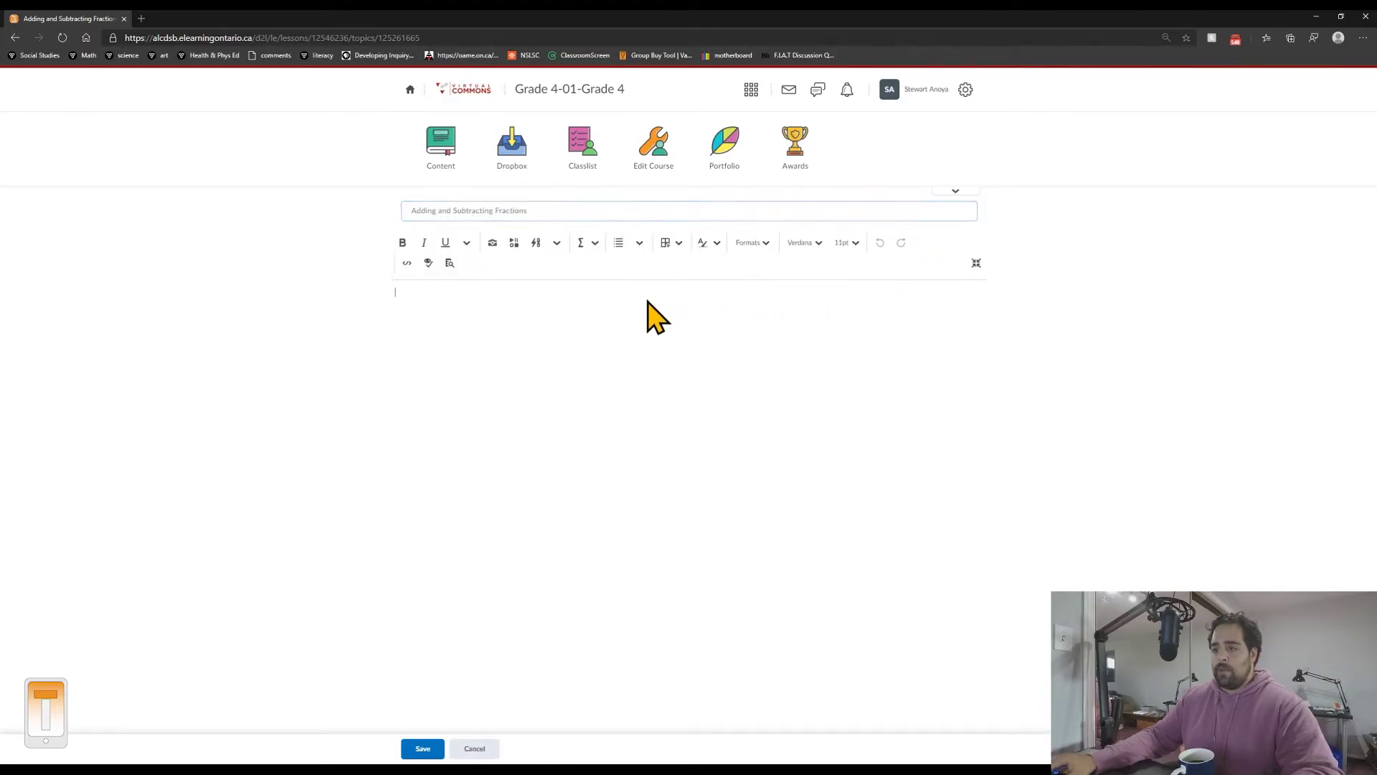
{"action": "type", "text": "Only salmon"}
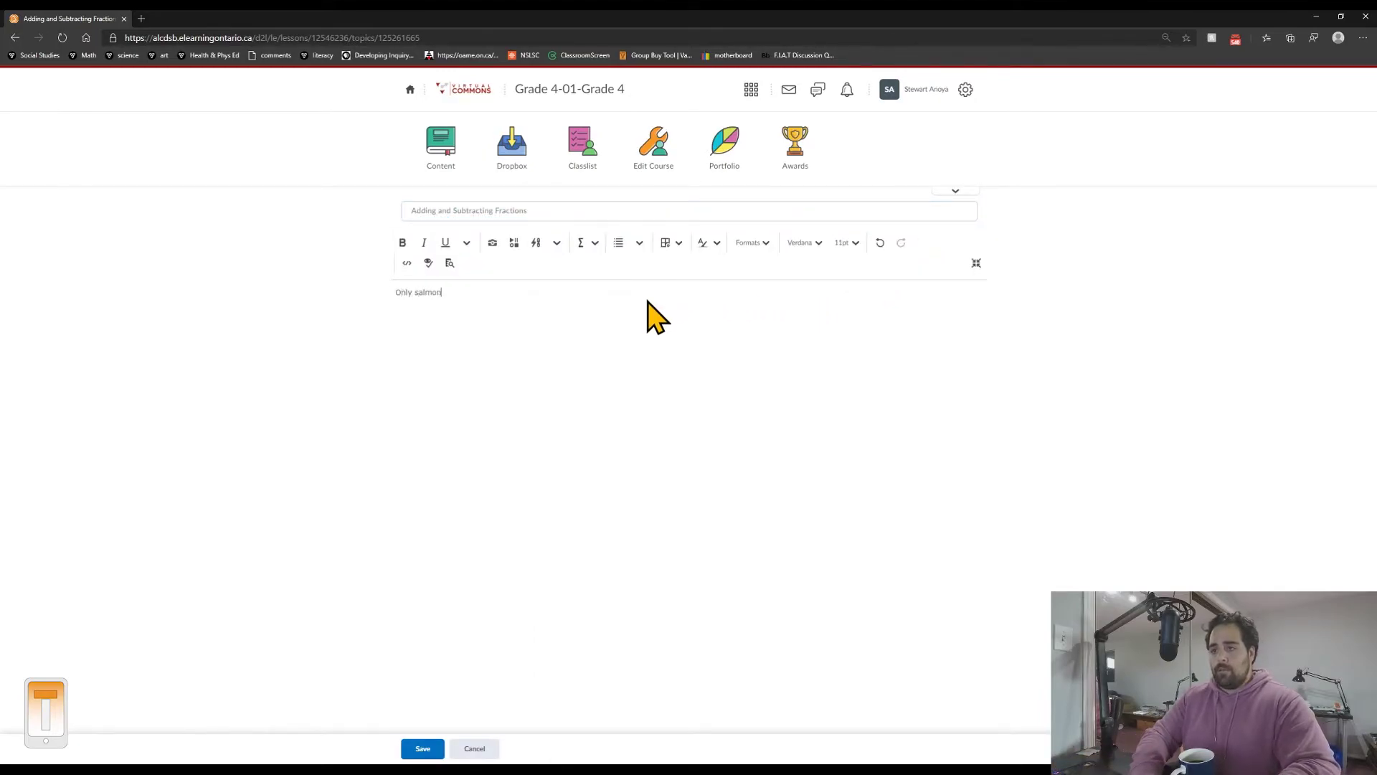
{"action": "type", "text": " should be seeing this!"}
{"action": "triple_click", "coordinate": [520, 294]}
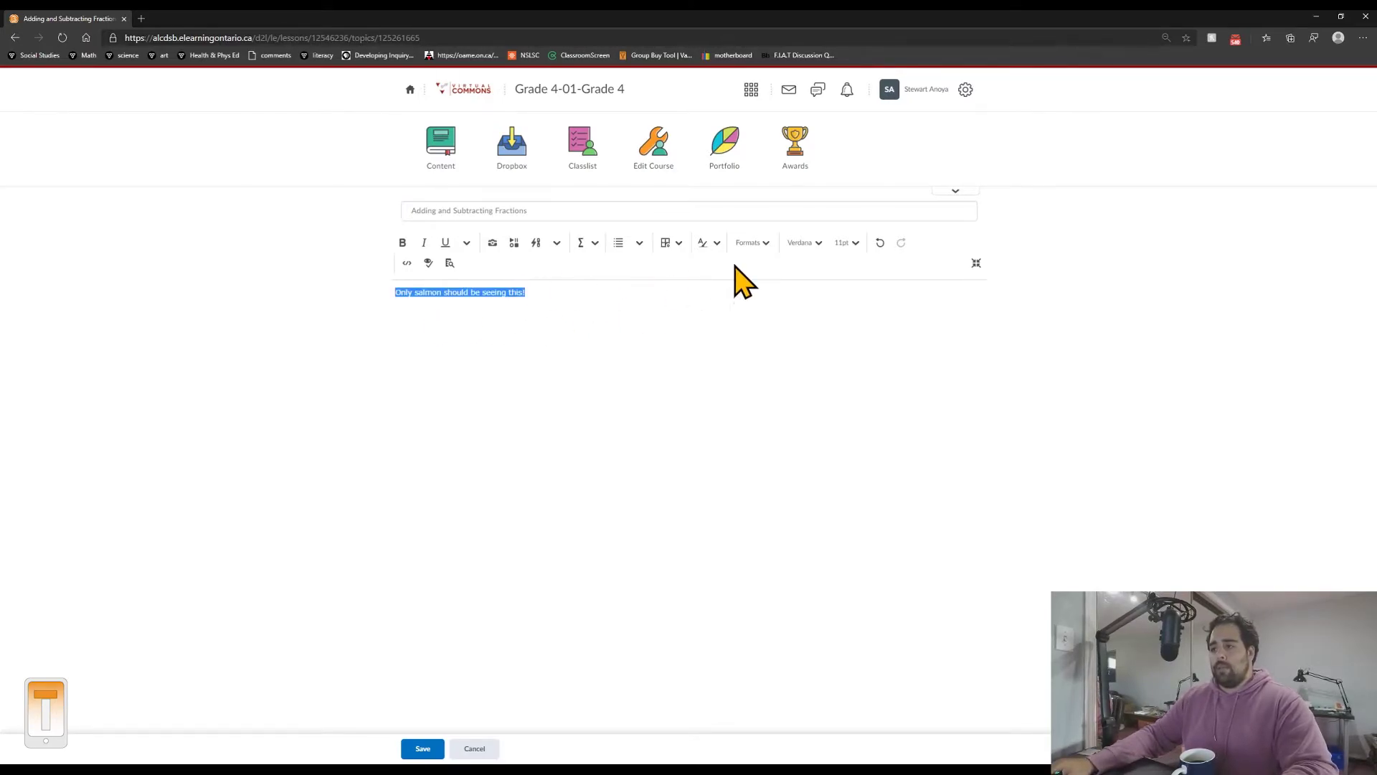
{"action": "left_click", "coordinate": [752, 243]}
{"action": "left_click", "coordinate": [885, 295]}
{"action": "left_click", "coordinate": [846, 243]}
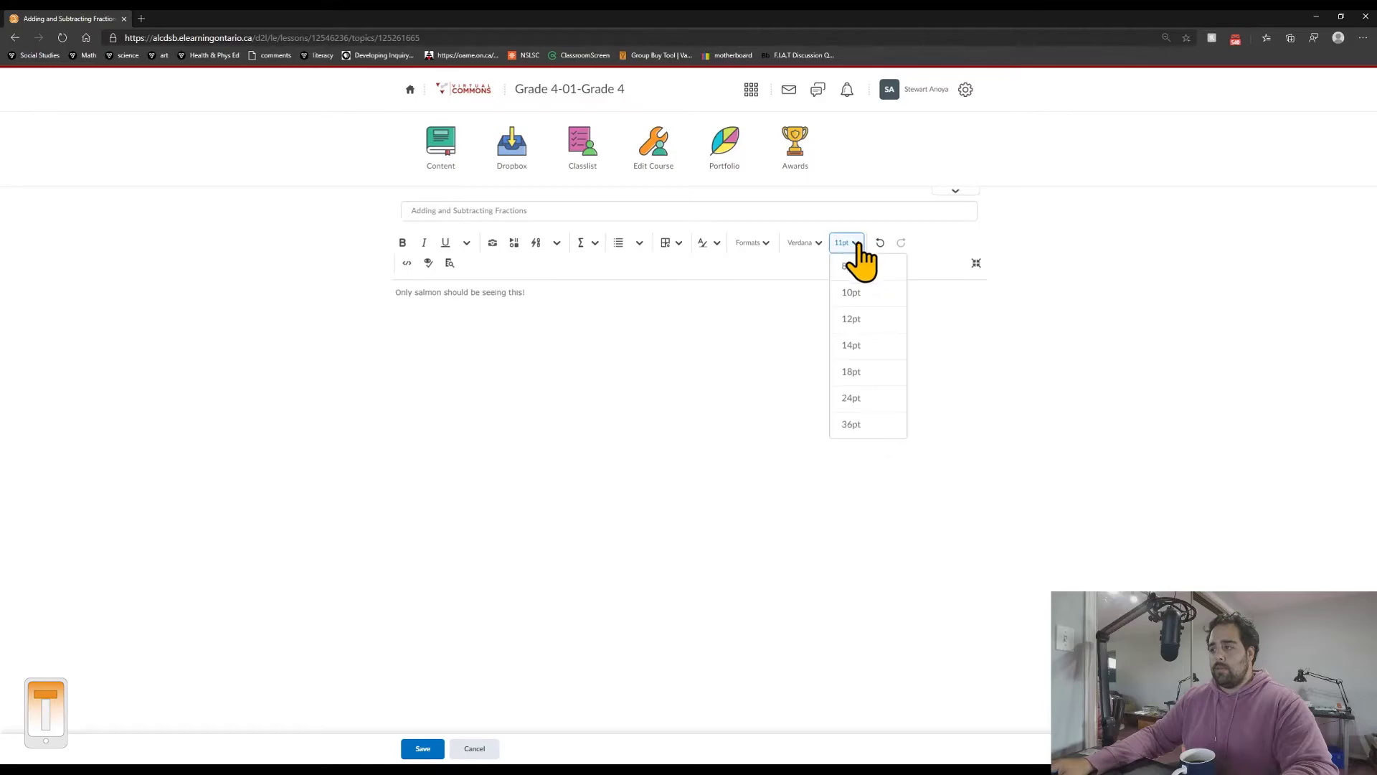
{"action": "left_click", "coordinate": [689, 353]}
Format the salmon sentence as 18pt light pink text and save the topic.
{"action": "left_click_drag", "start_coordinate": [527, 292], "coordinate": [395, 293]}
{"action": "left_click", "coordinate": [847, 242]}
{"action": "left_click", "coordinate": [864, 371]}
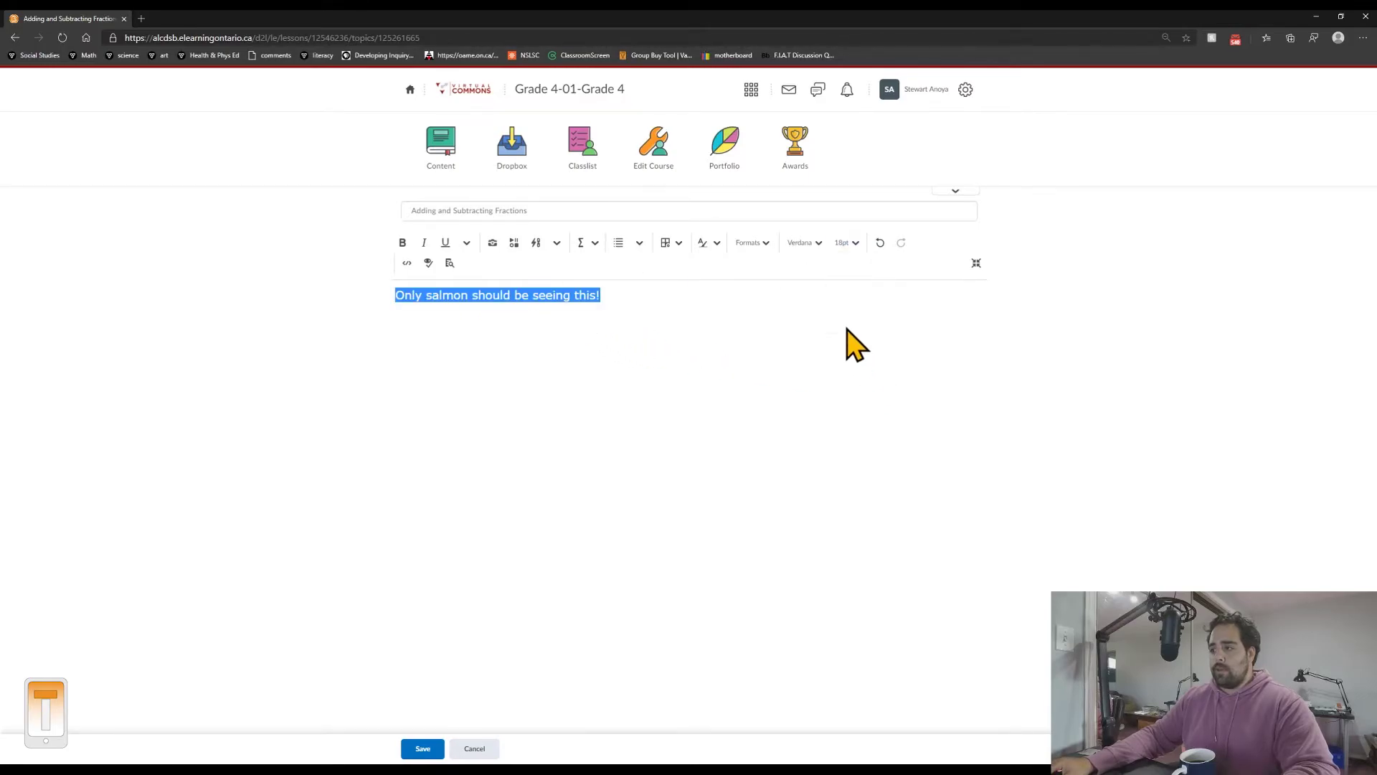
{"action": "left_click", "coordinate": [718, 243]}
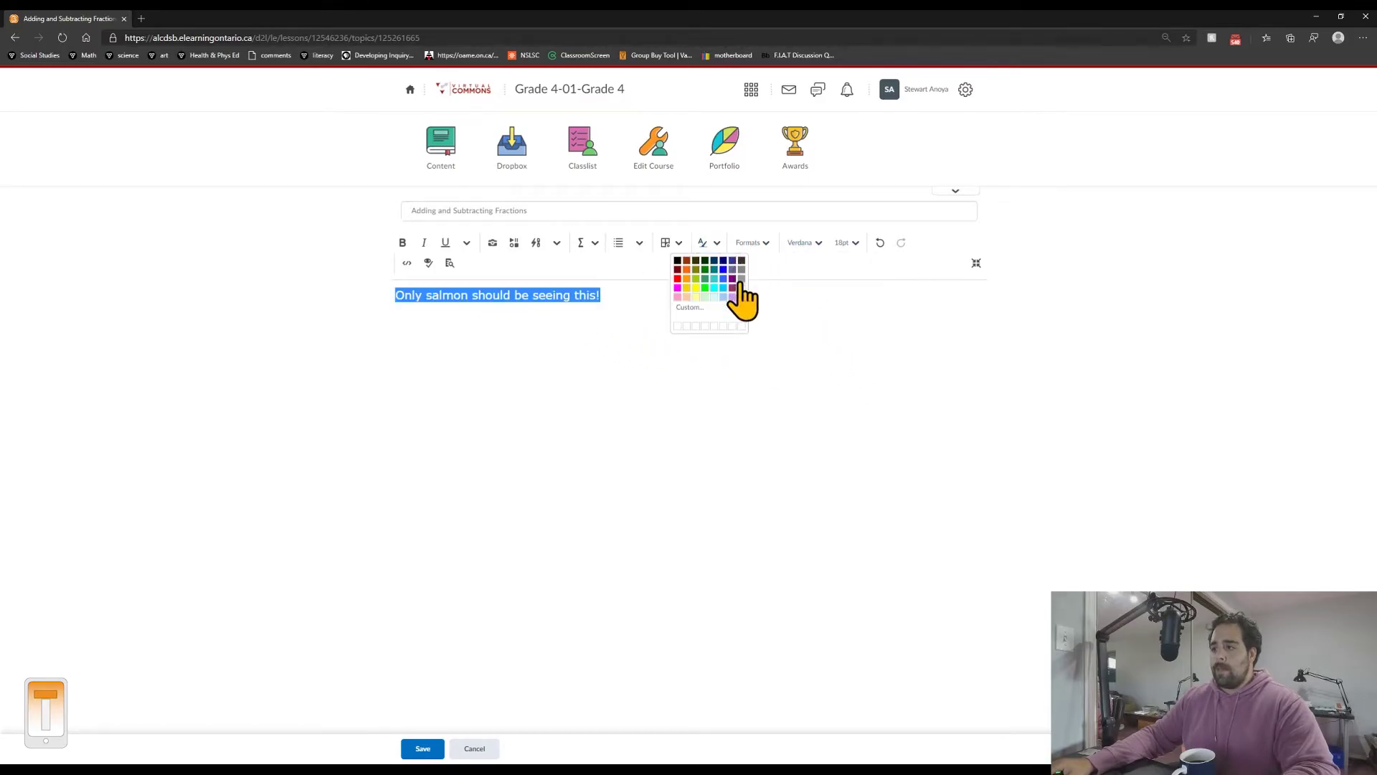
{"action": "left_click", "coordinate": [685, 299]}
{"action": "left_click", "coordinate": [720, 300]}
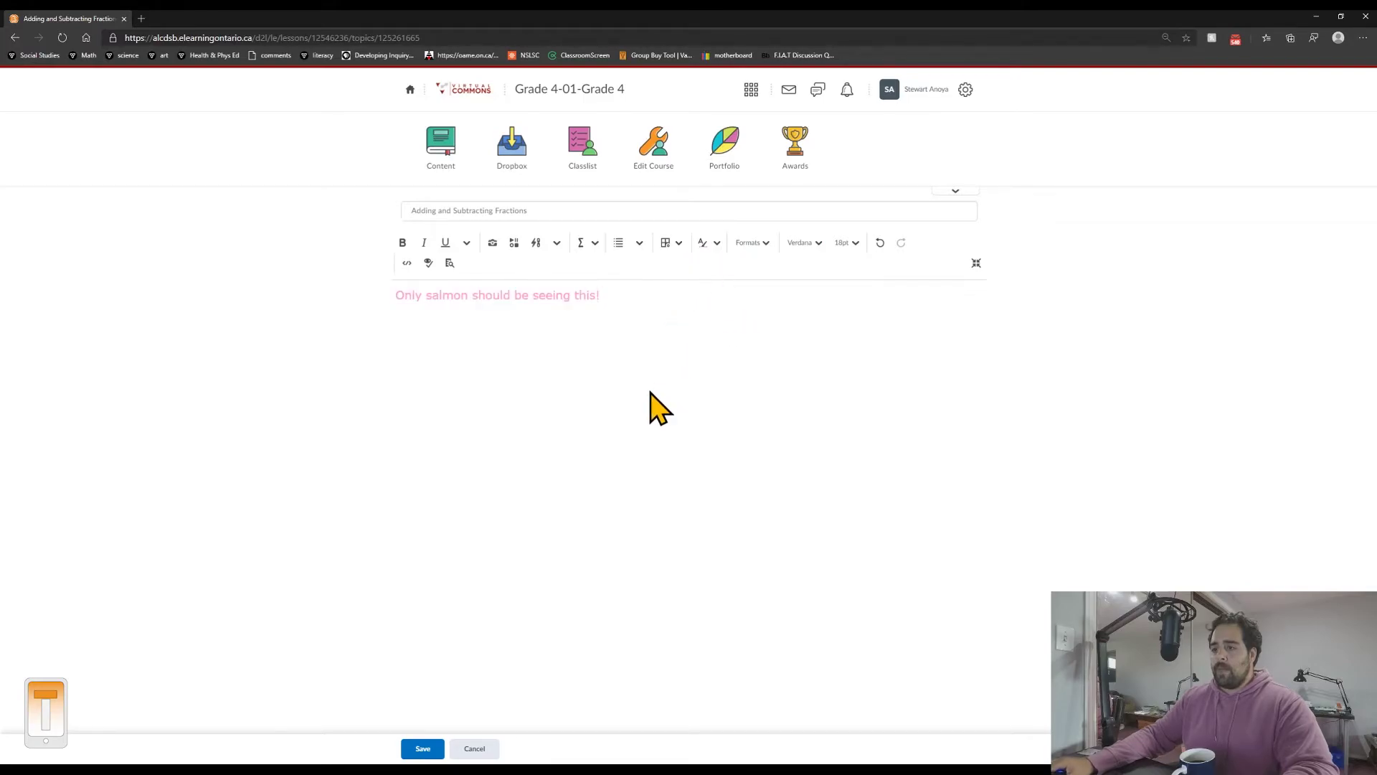
{"action": "left_click", "coordinate": [424, 749]}
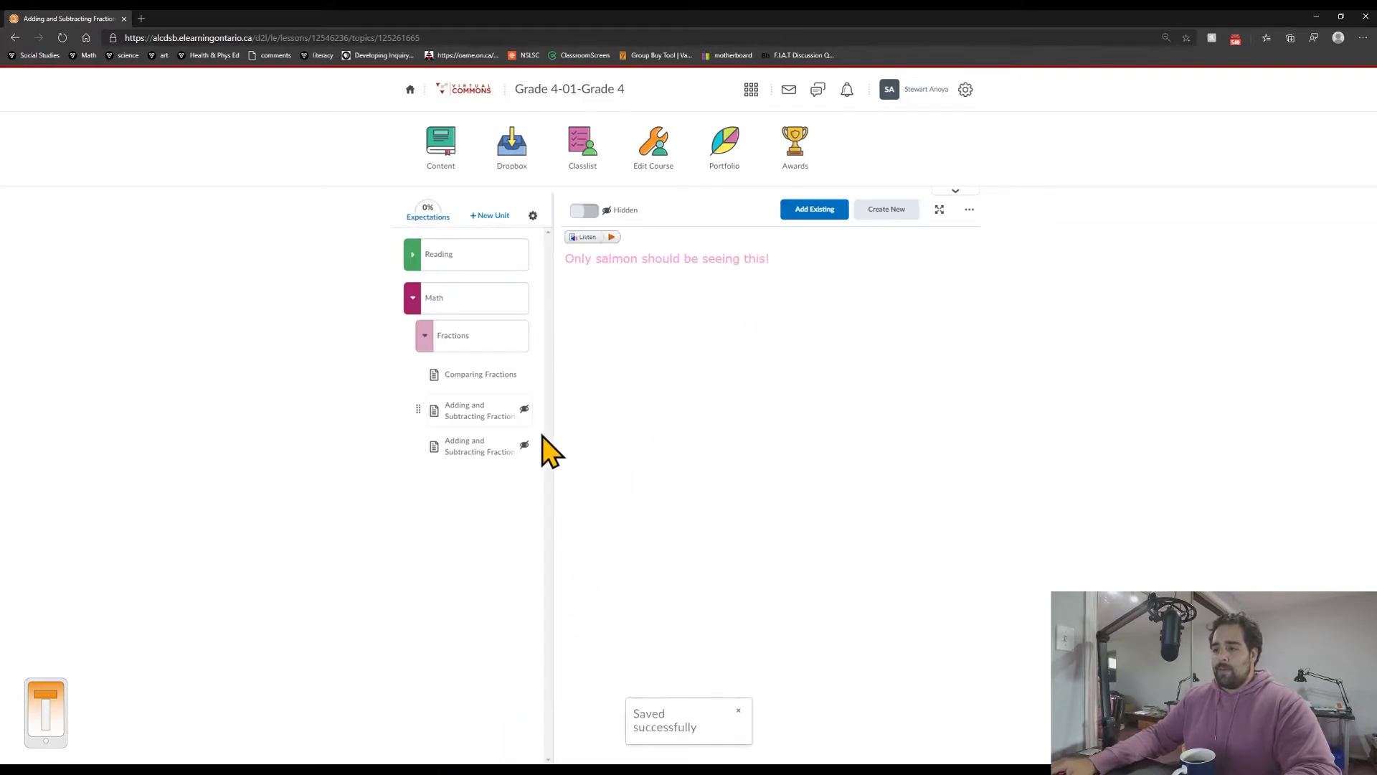
Write "Only Tuna should be seeing this!" in the second Adding and Subtracting Fractions topic.
{"action": "left_click", "coordinate": [488, 446]}
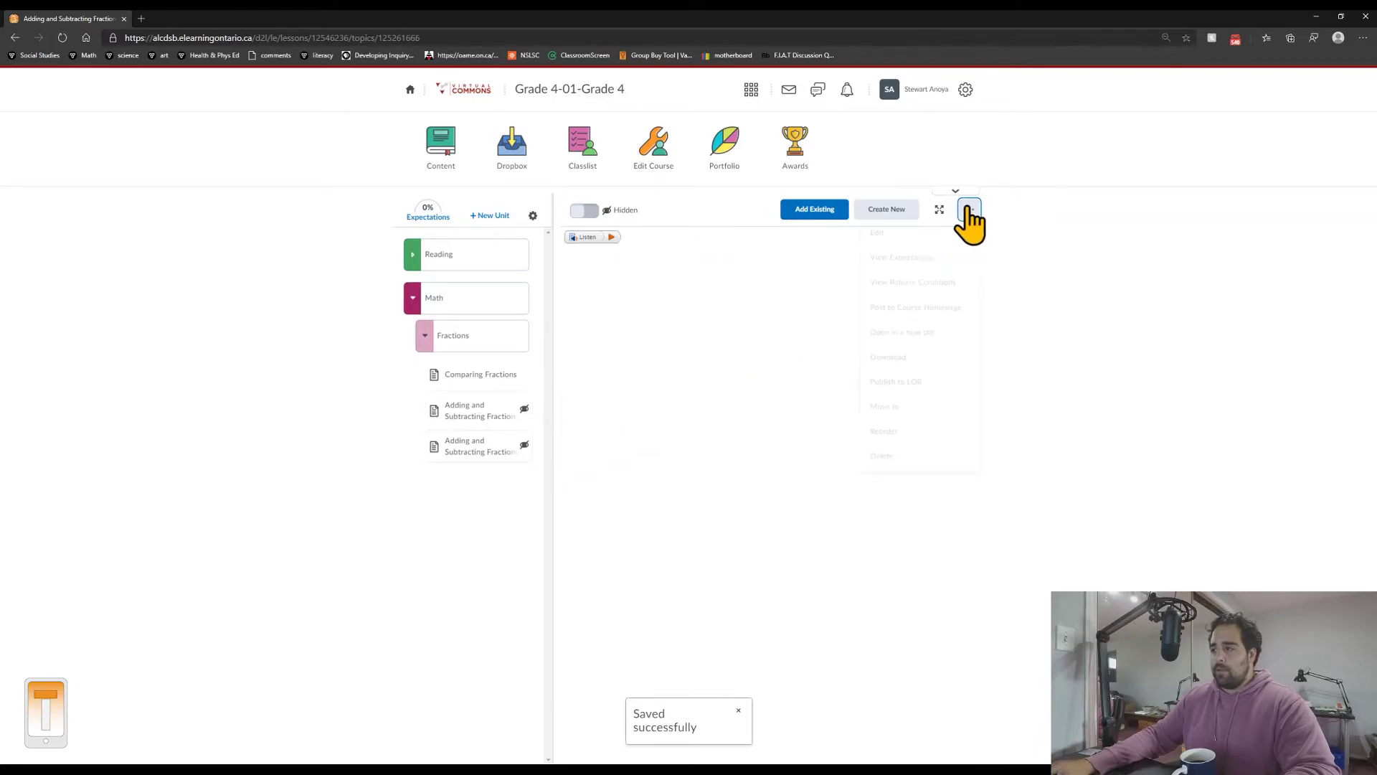
{"action": "left_click", "coordinate": [970, 209]}
{"action": "left_click", "coordinate": [935, 261]}
{"action": "type", "text": "Only Tuna sh"}
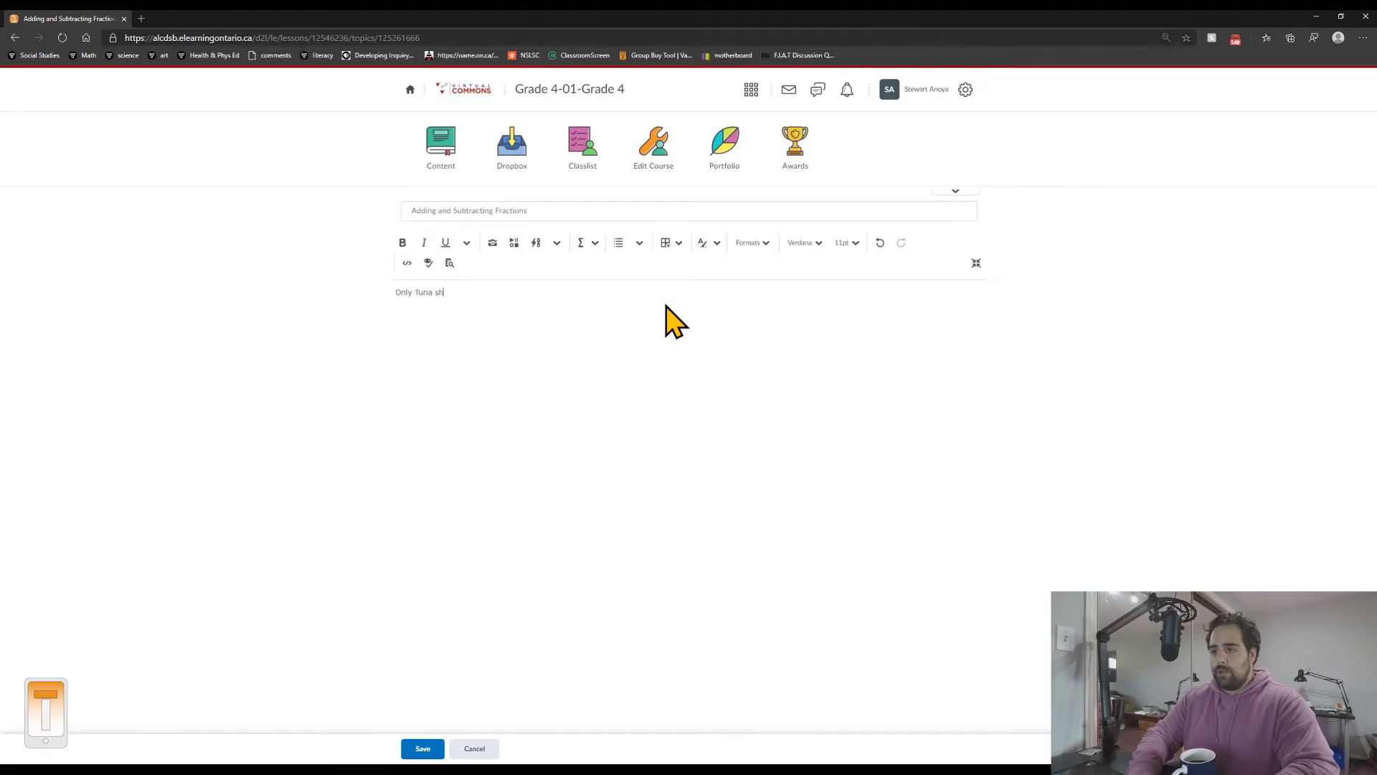
{"action": "type", "text": "ould be seeing this!"}
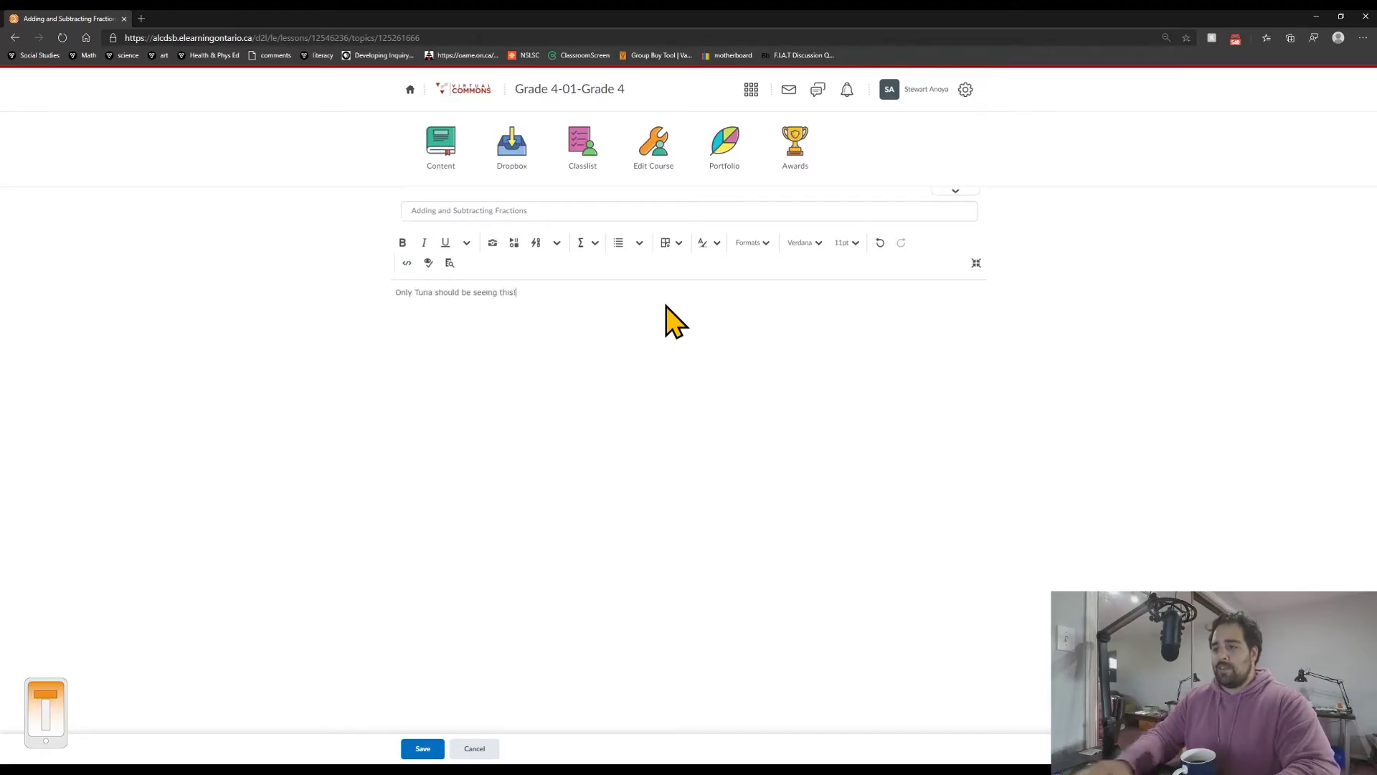
Format the Tuna sentence as 18pt light orange text and save the topic.
{"action": "triple_click", "coordinate": [423, 291]}
{"action": "left_click", "coordinate": [845, 242]}
{"action": "left_click", "coordinate": [856, 373]}
{"action": "left_click", "coordinate": [717, 244]}
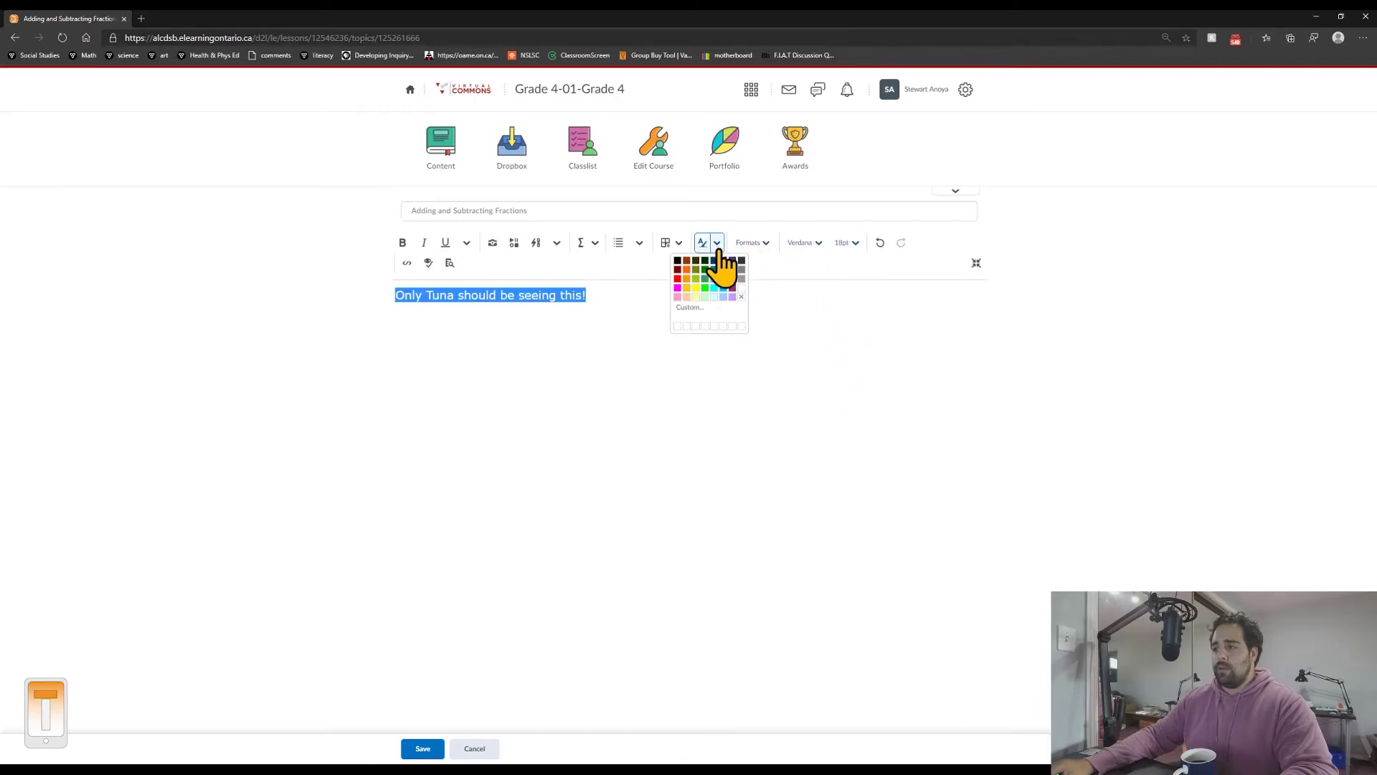
{"action": "left_click", "coordinate": [687, 296]}
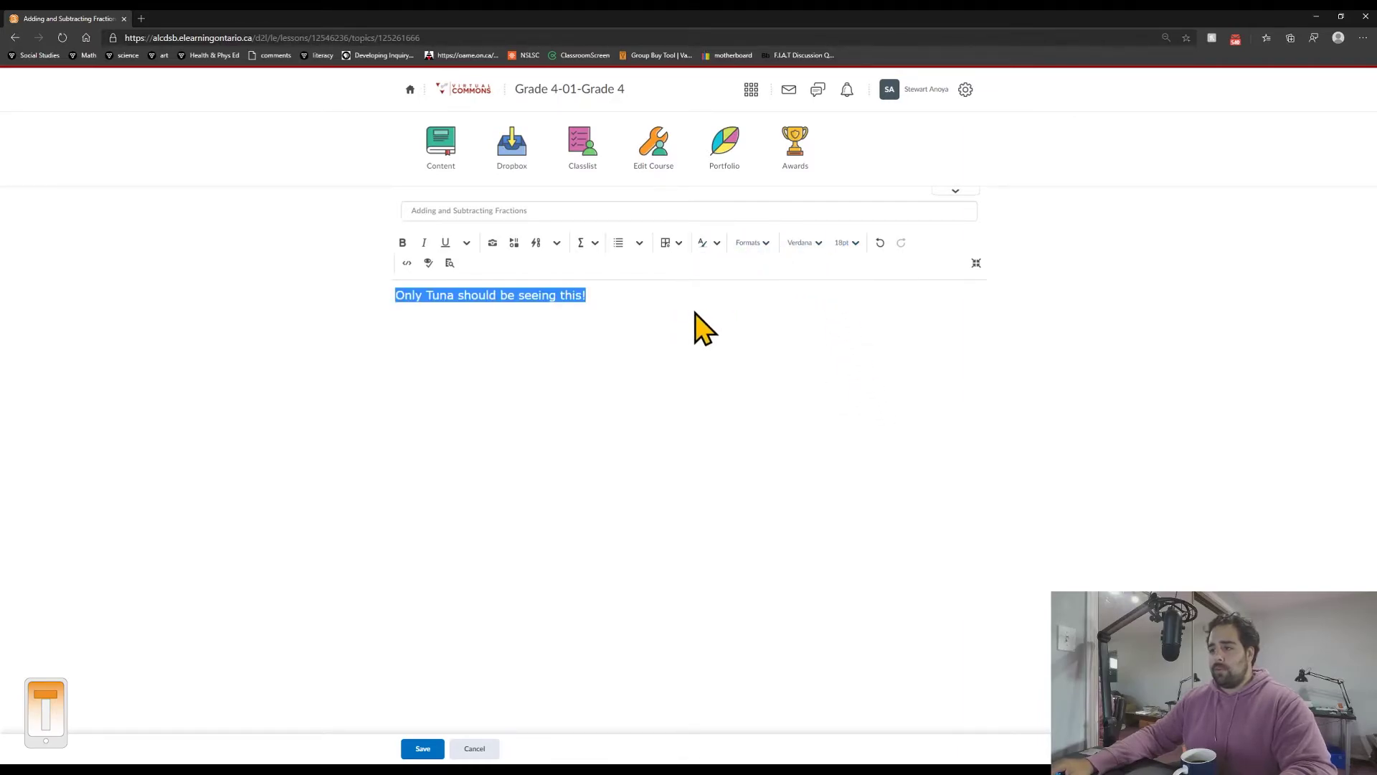
{"action": "left_click", "coordinate": [694, 323]}
{"action": "left_click", "coordinate": [424, 748]}
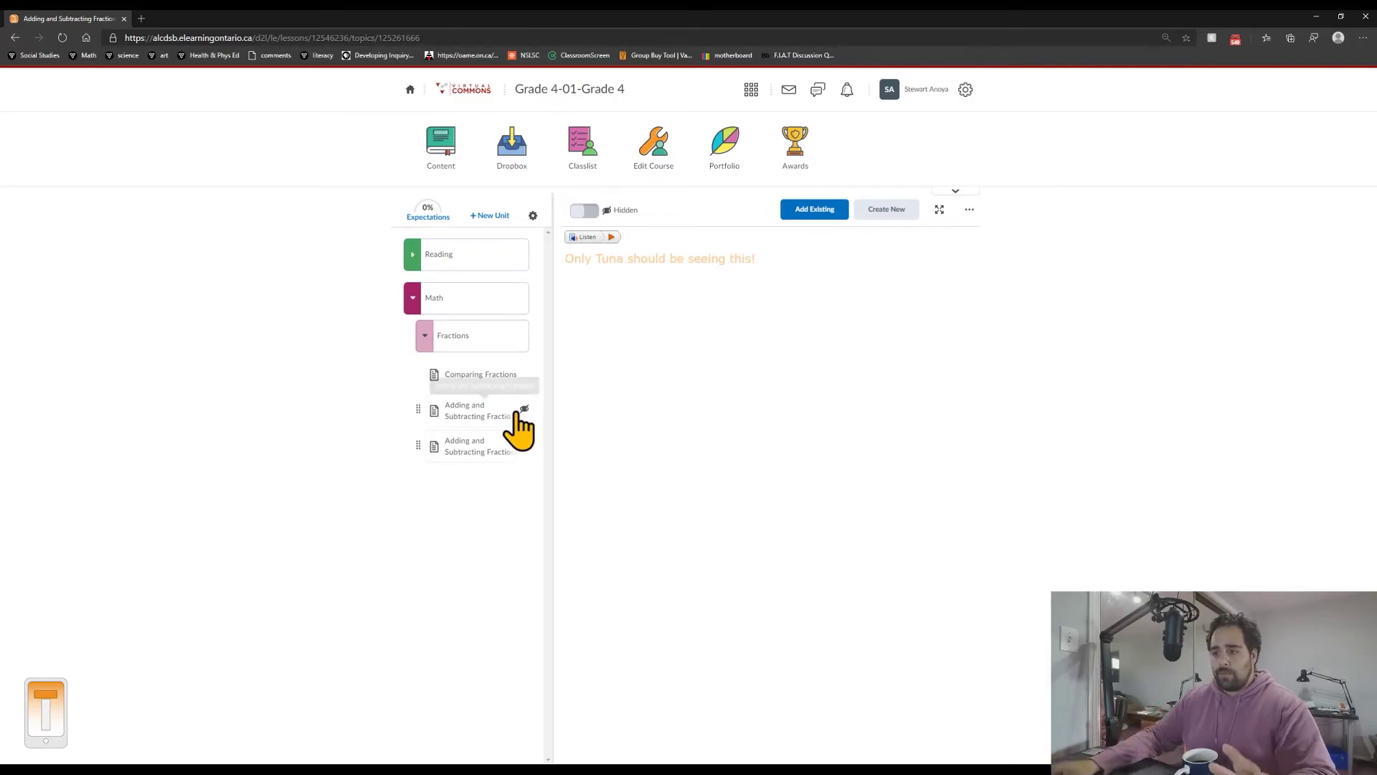
Open the release conditions of the salmon topic and check for existing conditions that could be attached.
{"action": "left_click", "coordinate": [503, 414]}
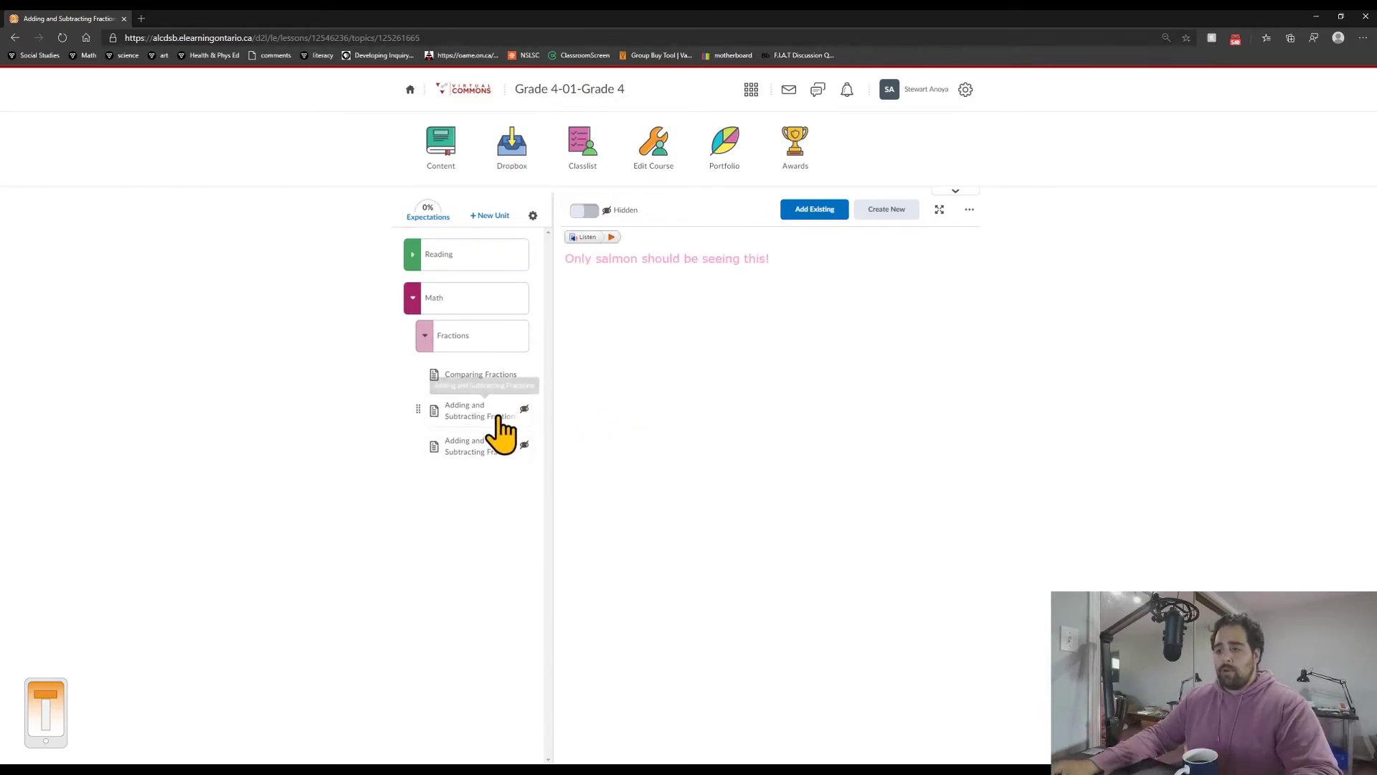
{"action": "left_click", "coordinate": [502, 427]}
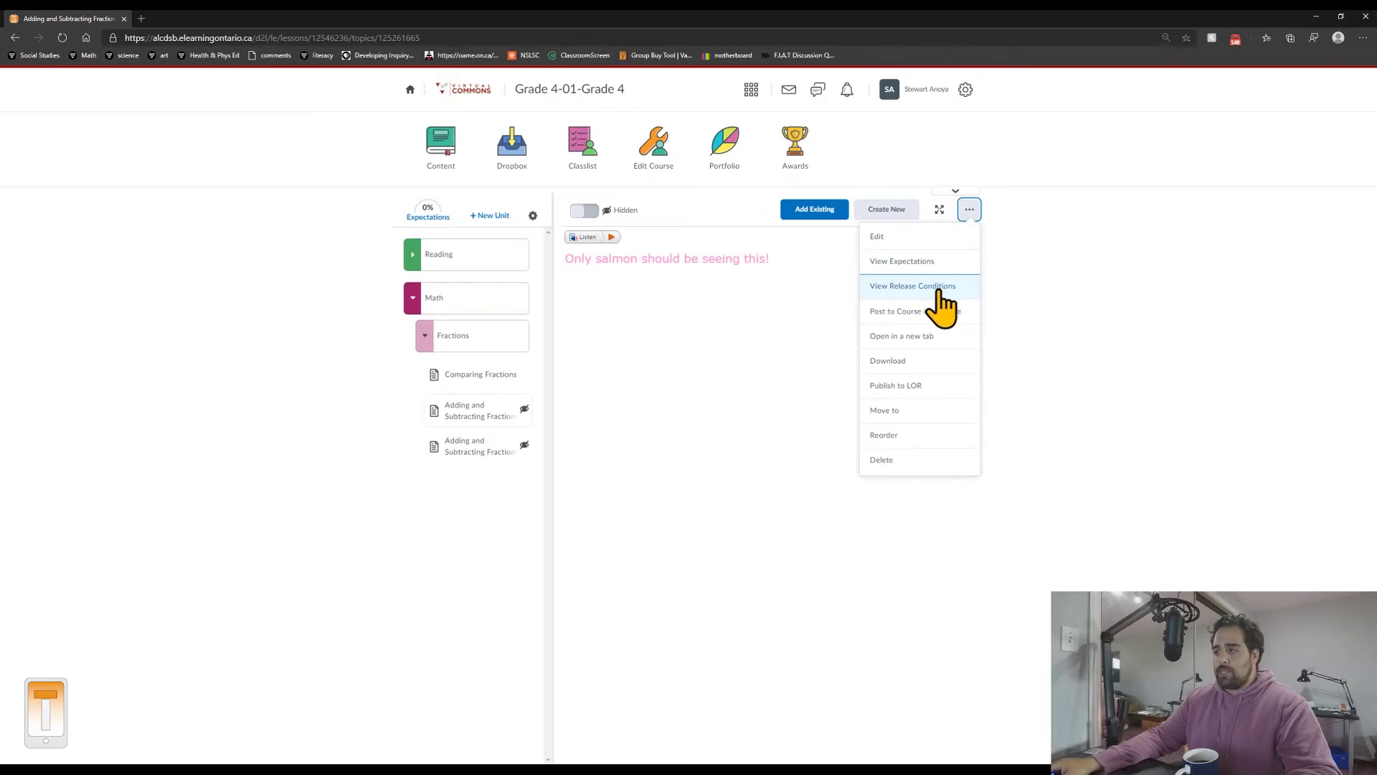
{"action": "left_click", "coordinate": [889, 287]}
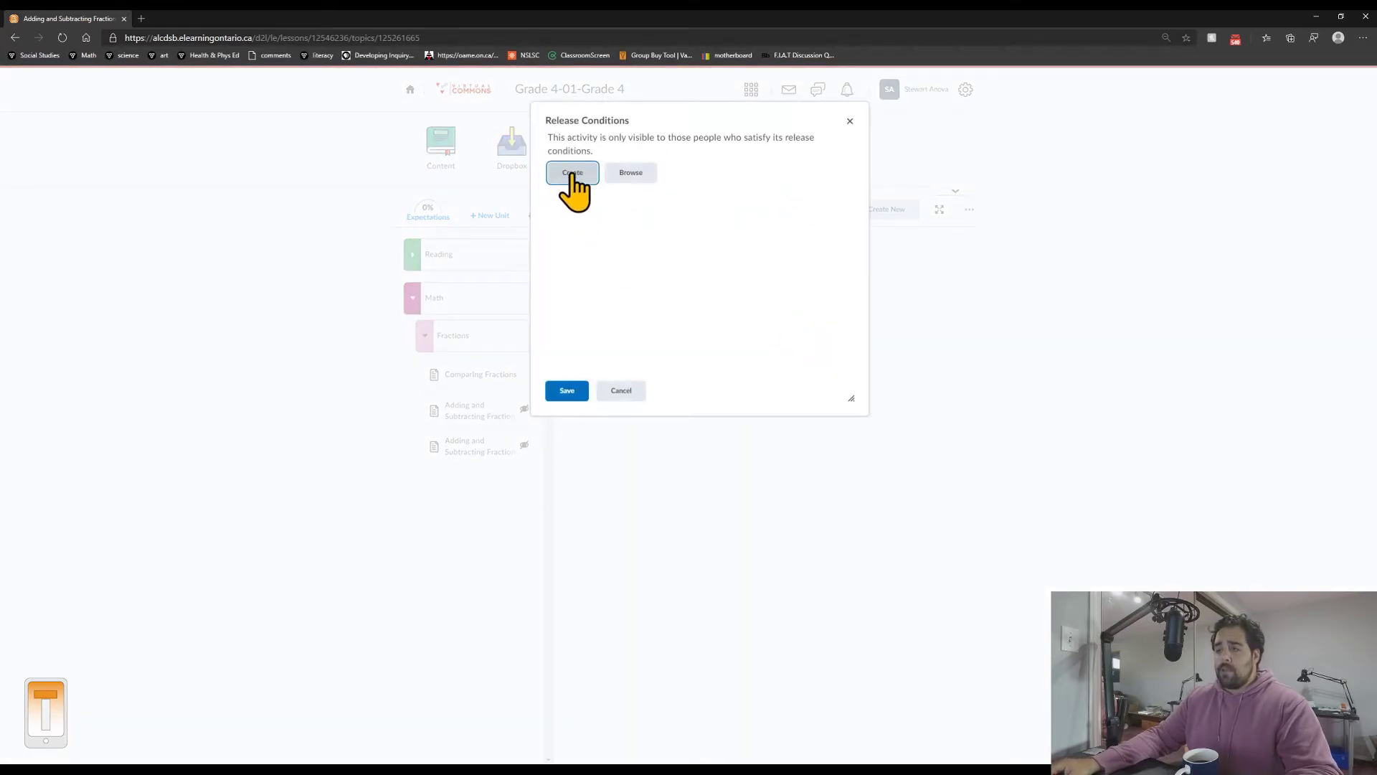
{"action": "left_click", "coordinate": [631, 175]}
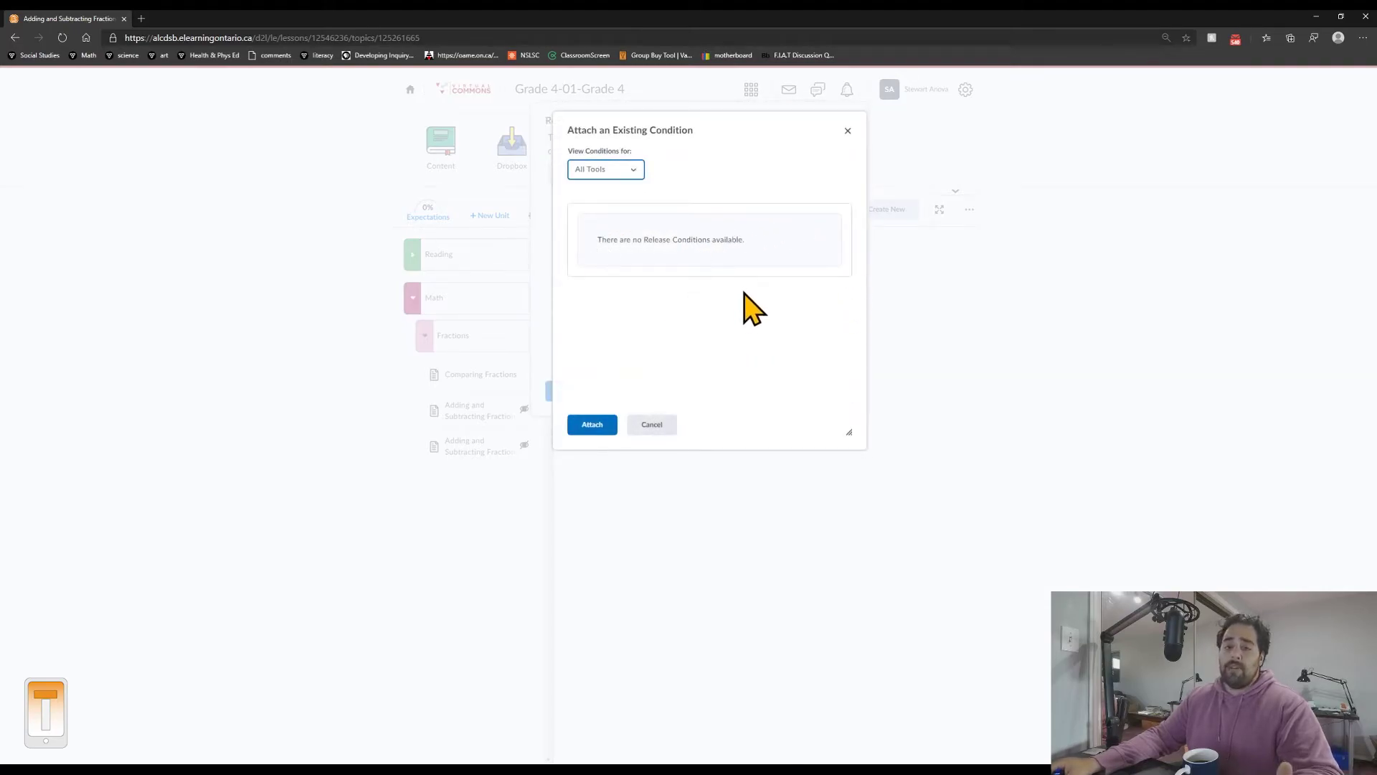
{"action": "left_click", "coordinate": [661, 429]}
Create an Award Earned release condition requiring Math Group Salmon for the salmon topic and save it.
{"action": "left_click", "coordinate": [594, 172]}
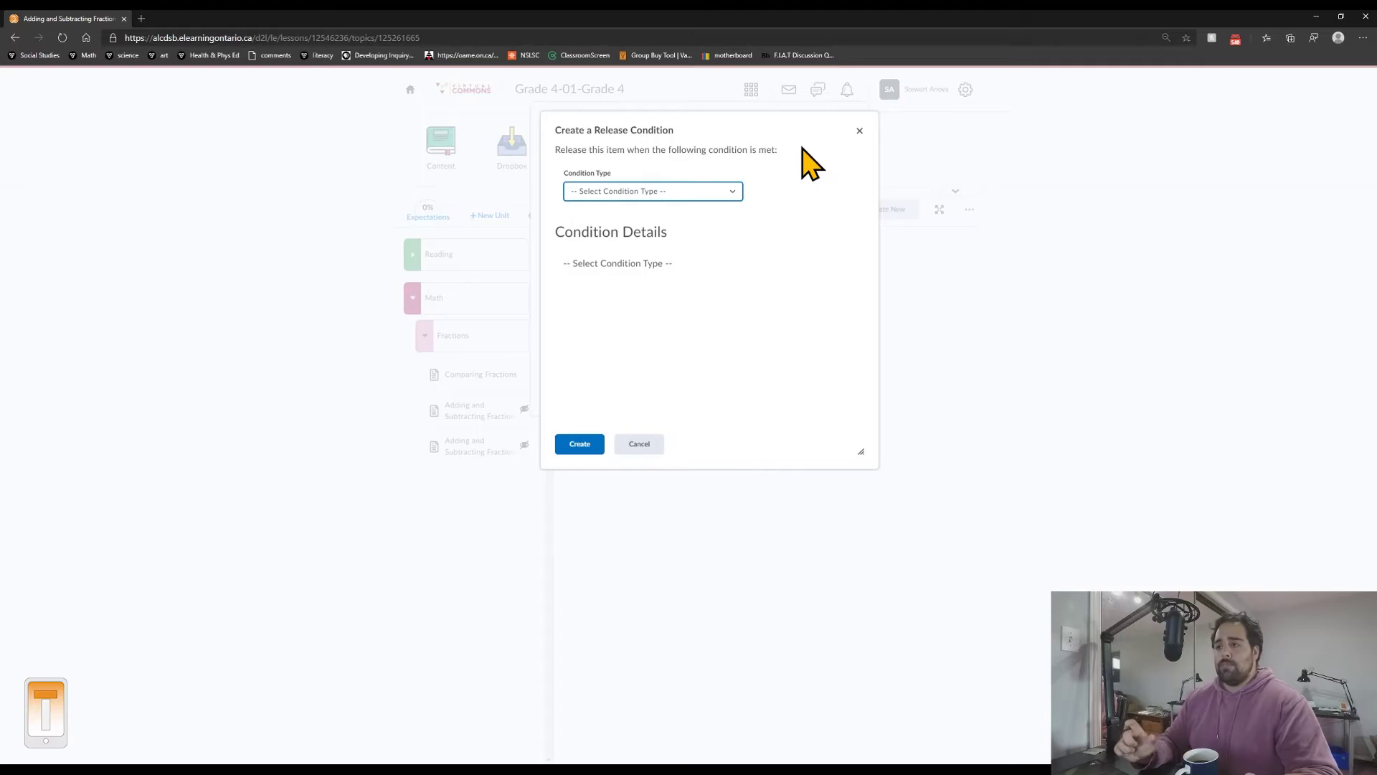
{"action": "left_click_drag", "start_coordinate": [765, 132], "coordinate": [761, 133]}
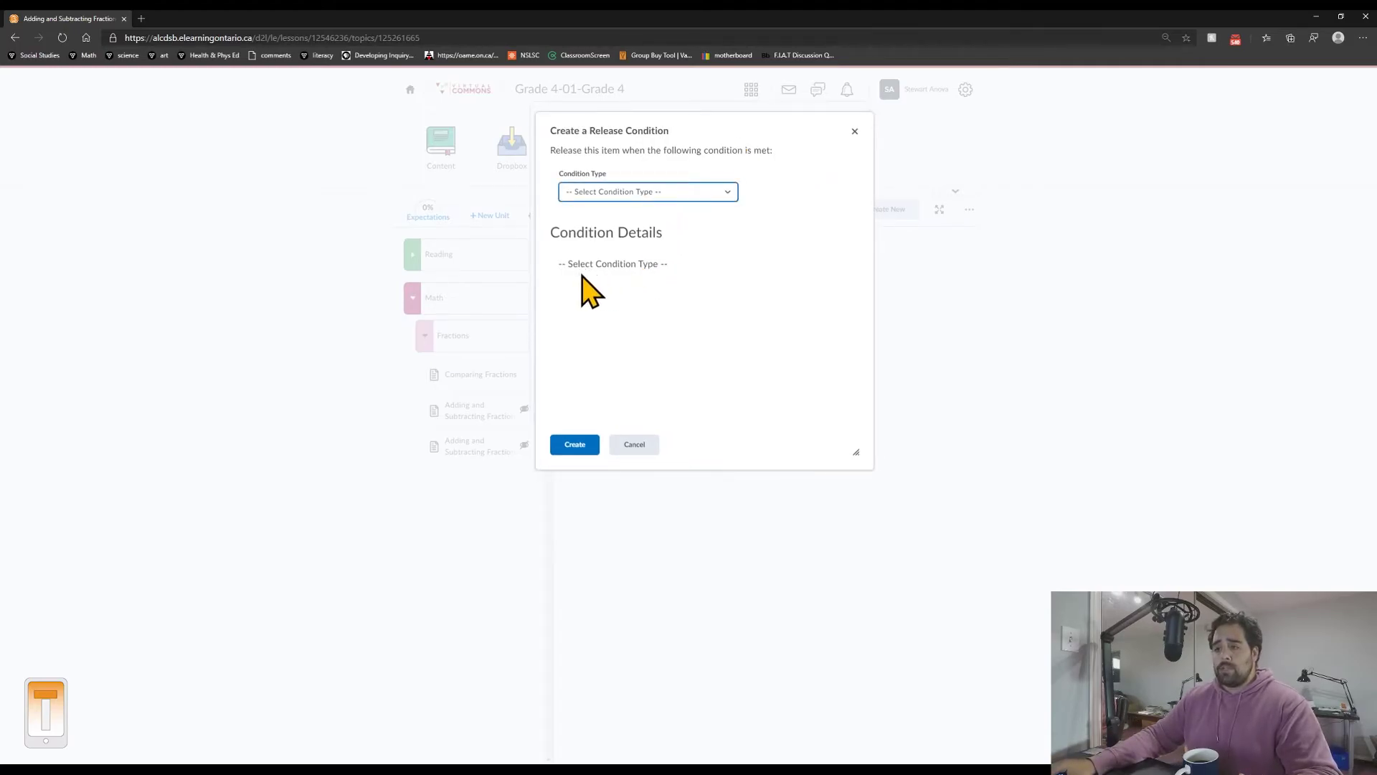
{"action": "key", "text": "Down"}
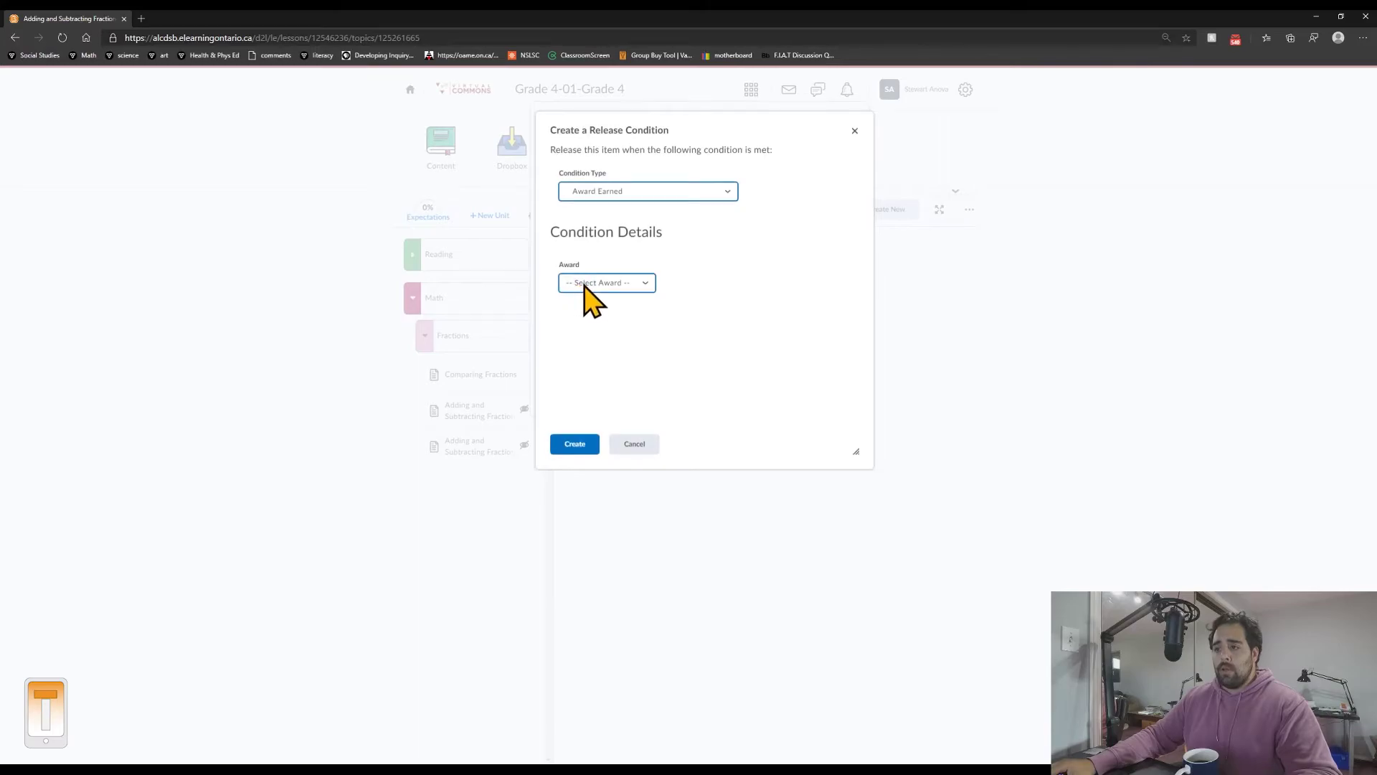
{"action": "mouse_move", "coordinate": [770, 137]}
{"action": "left_mouse_down"}
{"action": "mouse_move", "coordinate": [1102, 427]}
{"action": "mouse_move", "coordinate": [929, 332]}
{"action": "mouse_move", "coordinate": [750, 133]}
{"action": "left_mouse_up"}
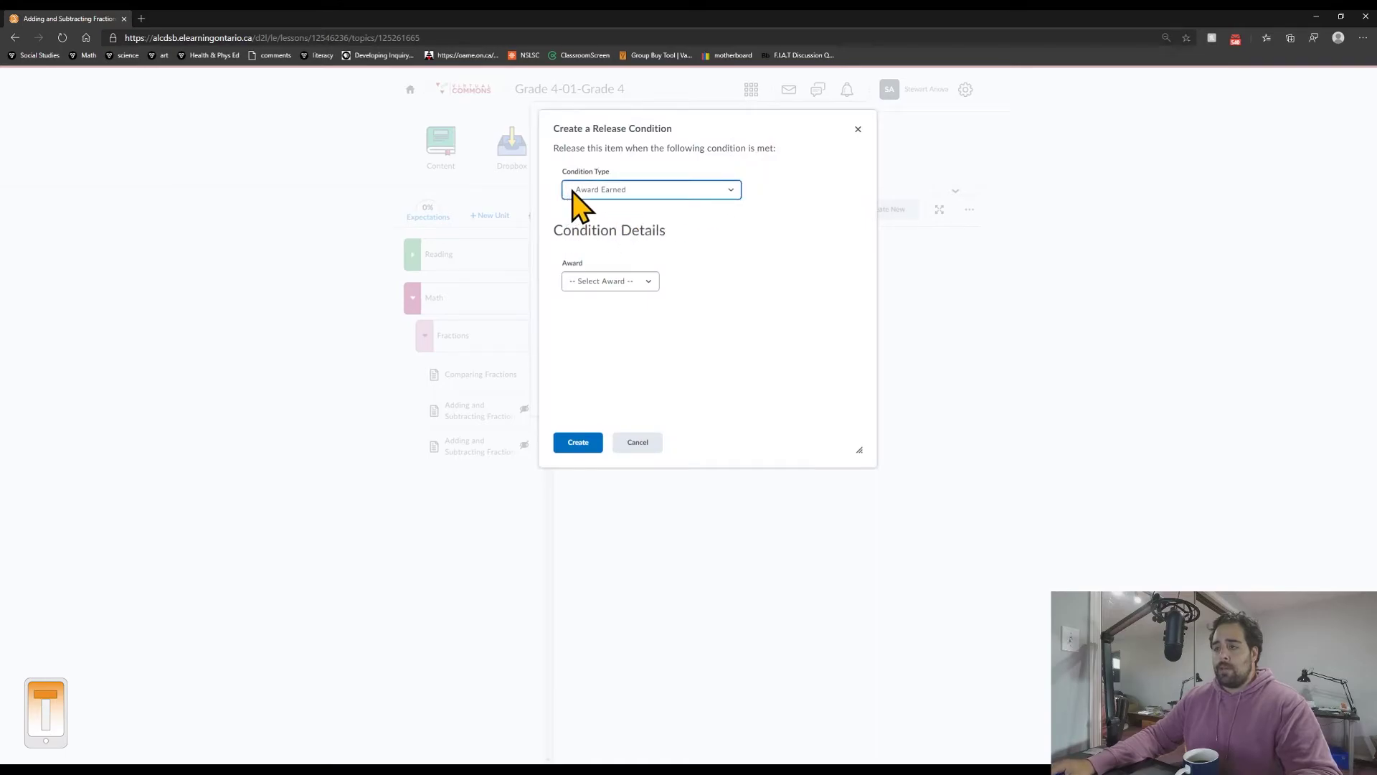
{"action": "left_click", "coordinate": [631, 284]}
{"action": "left_click", "coordinate": [646, 317]}
{"action": "left_click", "coordinate": [574, 440]}
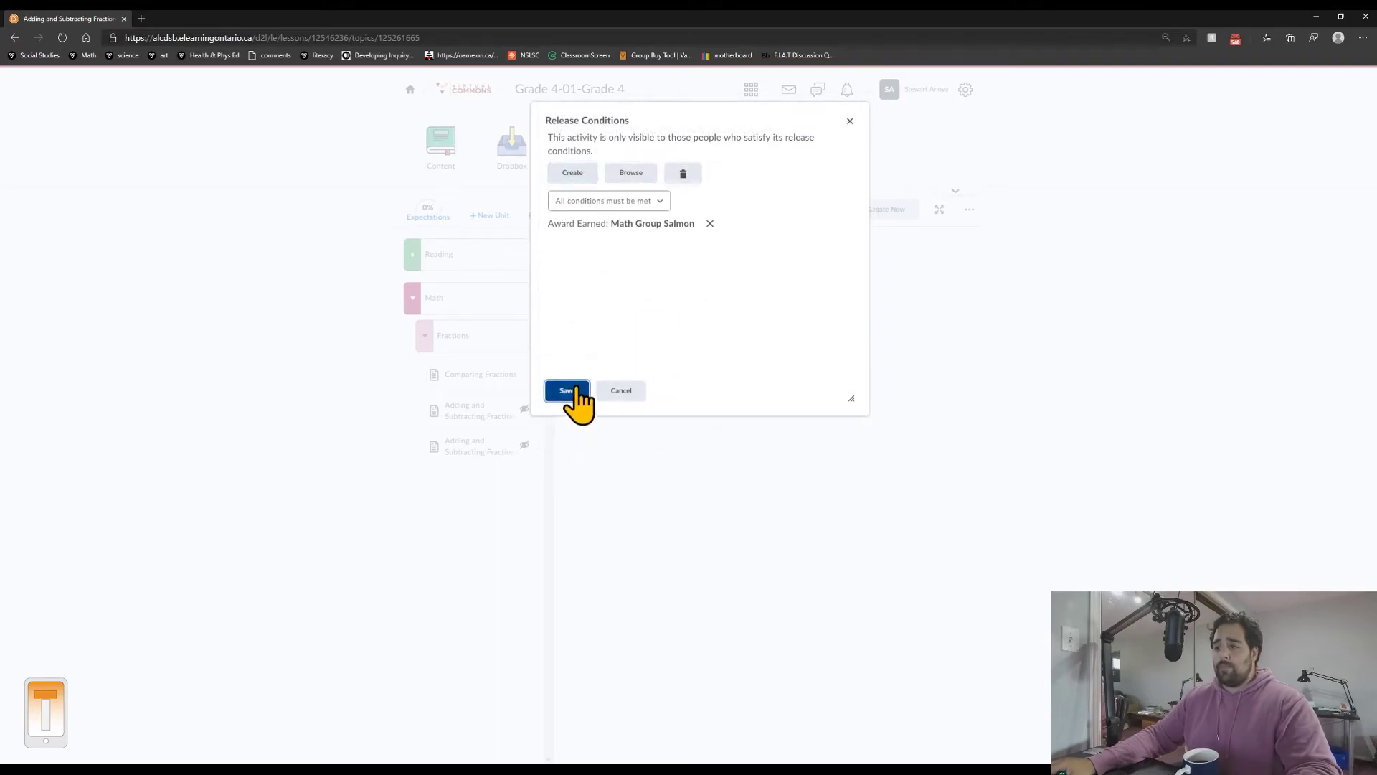
{"action": "left_click", "coordinate": [568, 390]}
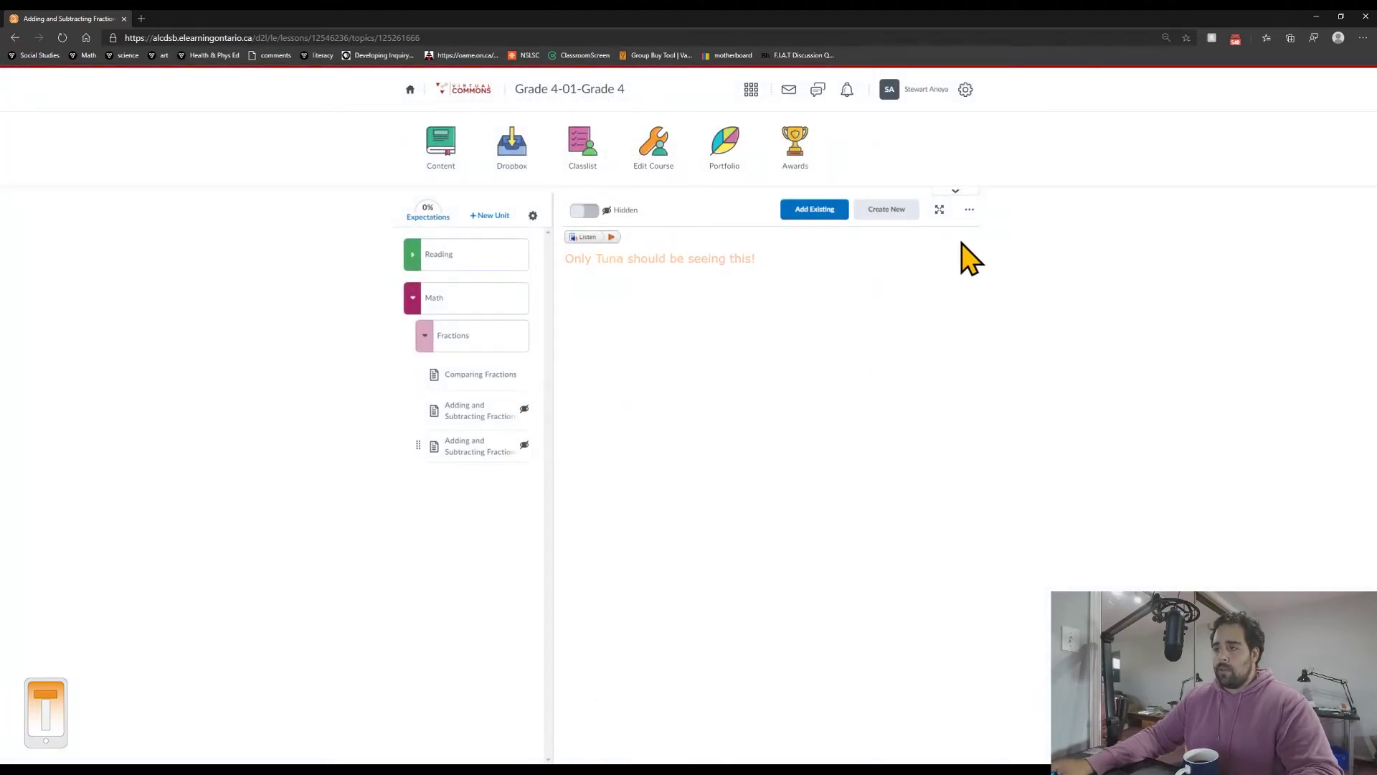
Create an Award Earned release condition requiring Math Group Tuna for the Tuna topic and save it.
{"action": "left_click", "coordinate": [970, 209]}
{"action": "left_click", "coordinate": [936, 285]}
{"action": "left_click", "coordinate": [572, 172]}
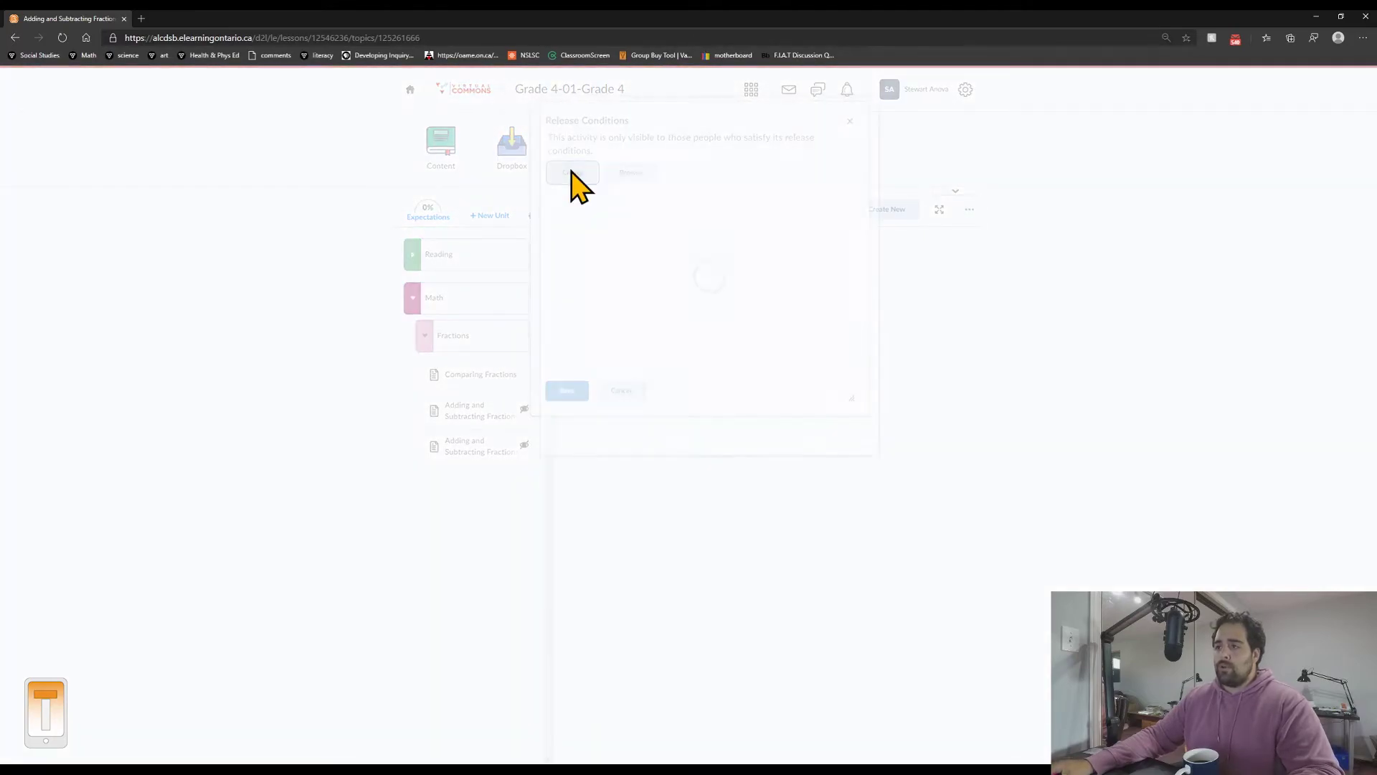
{"action": "left_click", "coordinate": [638, 277]}
{"action": "left_click", "coordinate": [633, 282]}
{"action": "left_click", "coordinate": [637, 314]}
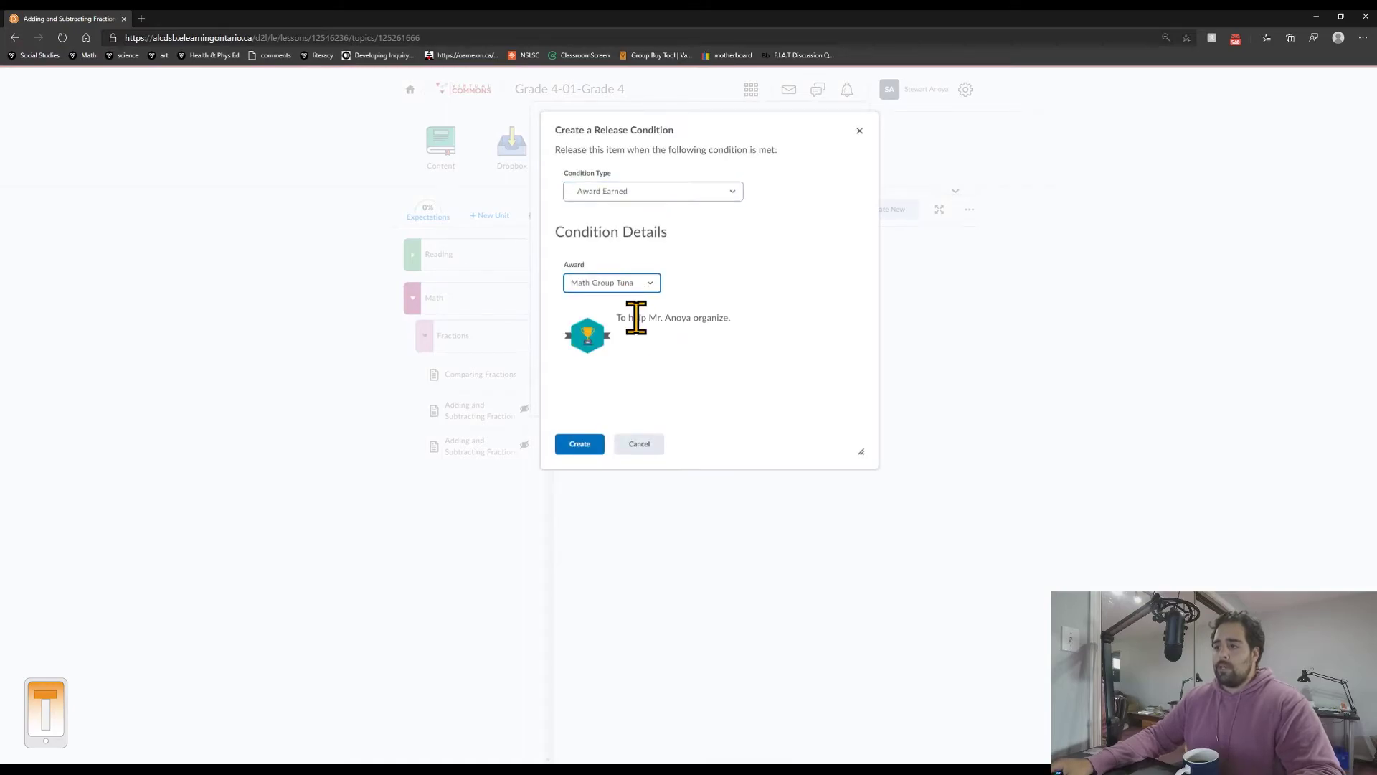
{"action": "left_click", "coordinate": [579, 445]}
{"action": "left_click", "coordinate": [569, 392]}
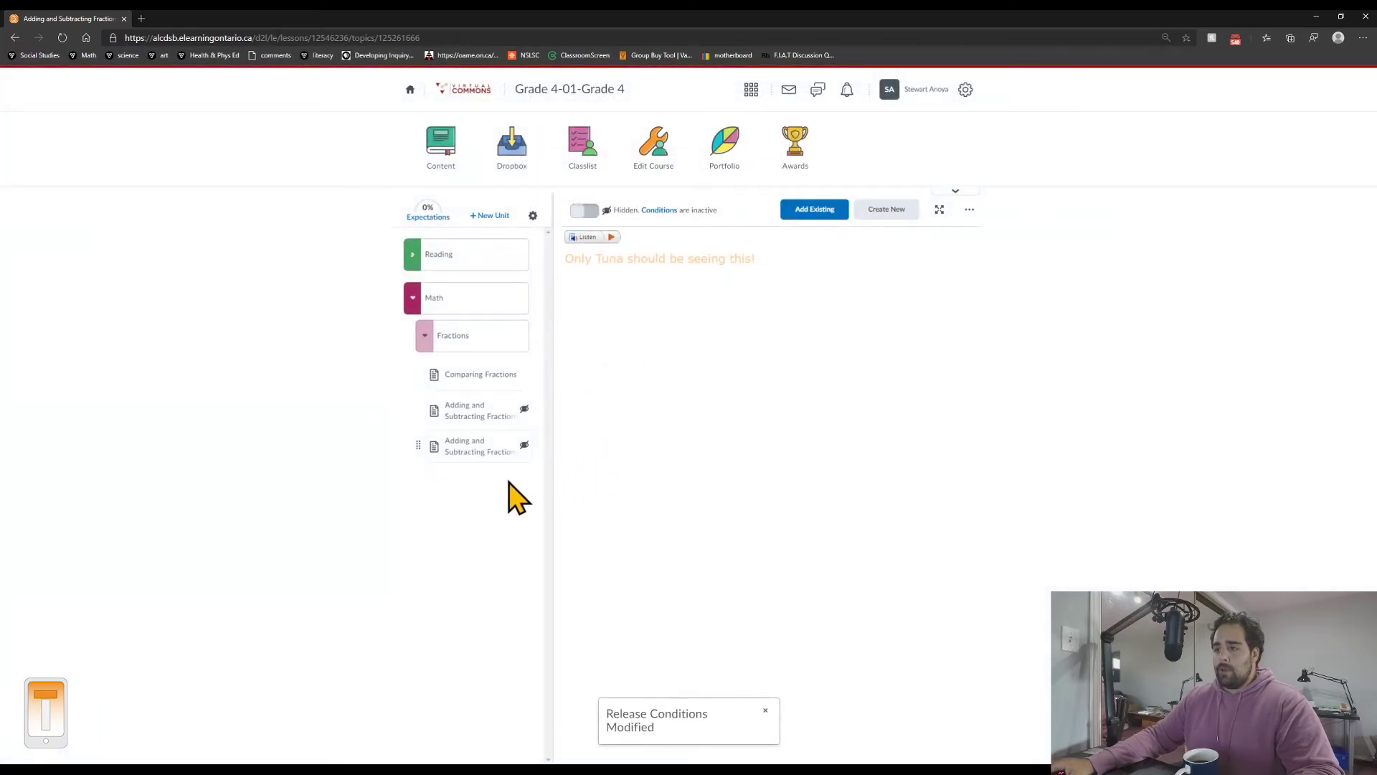
Make both the salmon and the Tuna Adding and Subtracting Fractions topics visible to learners who meet their conditions.
{"action": "left_click", "coordinate": [495, 415]}
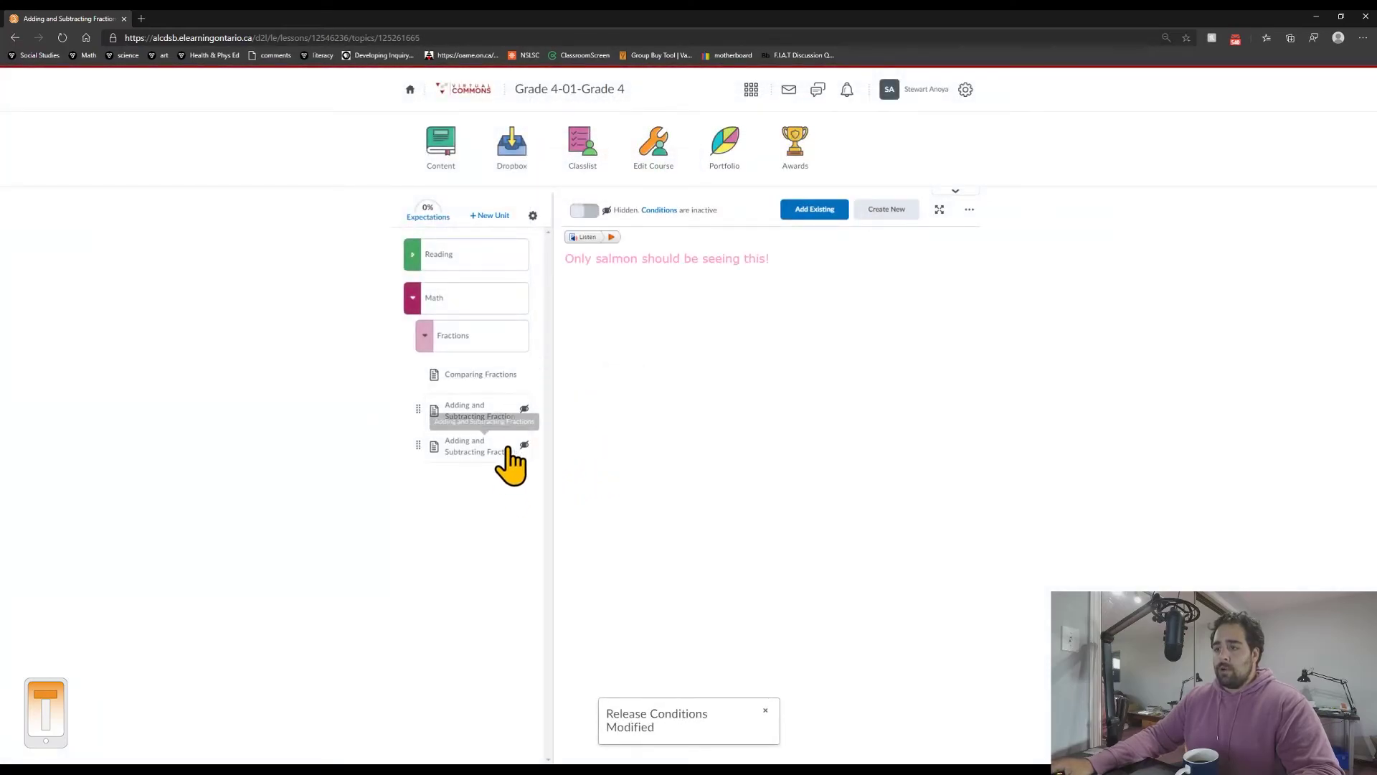
{"action": "left_click", "coordinate": [585, 212]}
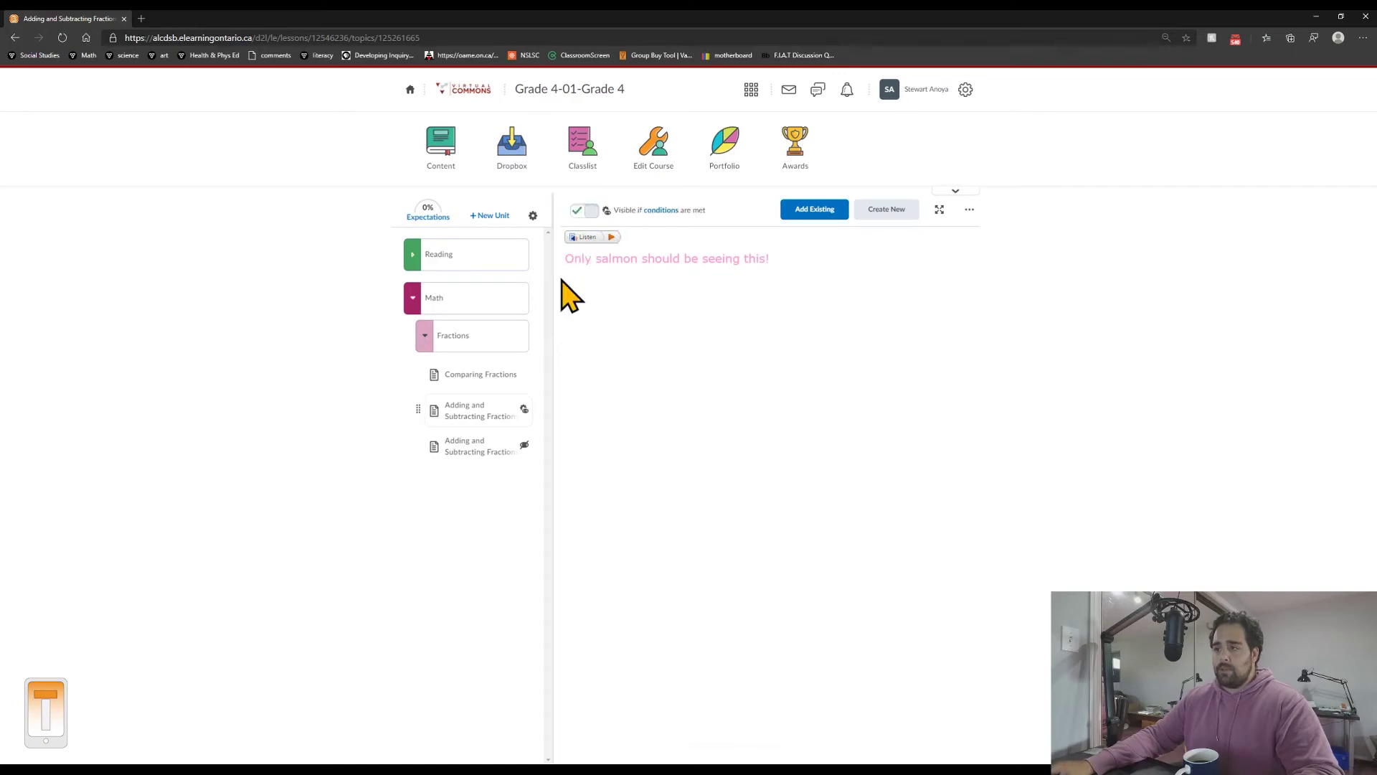
{"action": "left_click", "coordinate": [494, 445]}
{"action": "left_click", "coordinate": [582, 211]}
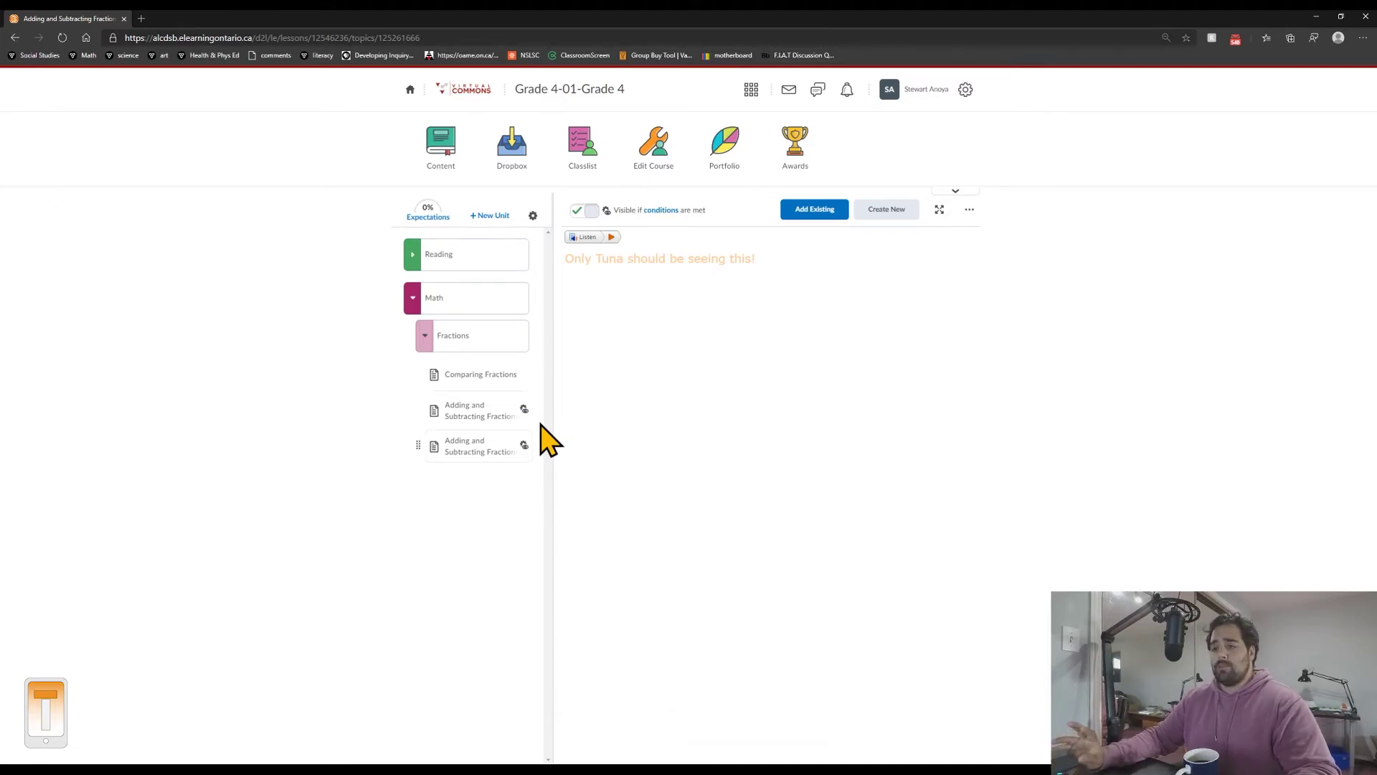
Review the Fractions unit and its two award-restricted Adding and Subtracting Fractions topics.
{"action": "left_click", "coordinate": [467, 335]}
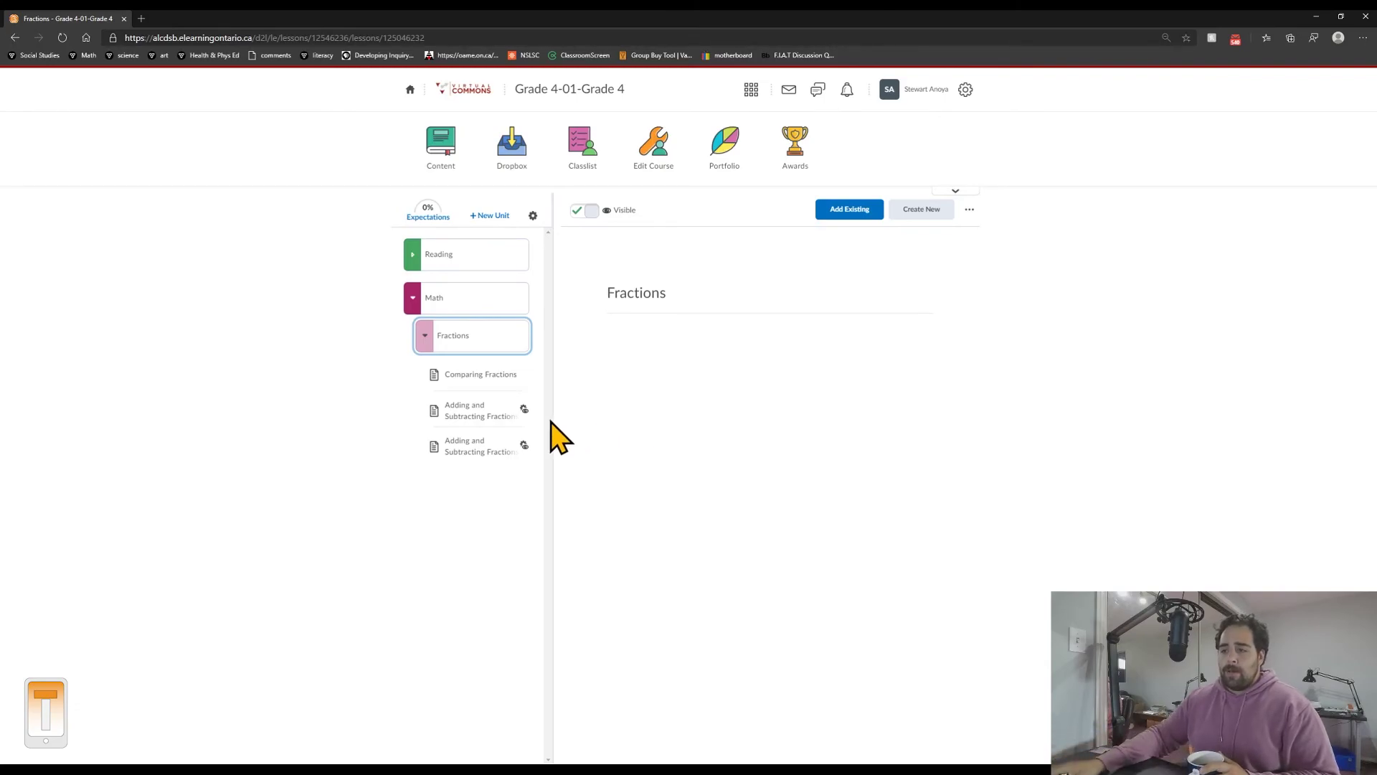
{"action": "left_click", "coordinate": [505, 419]}
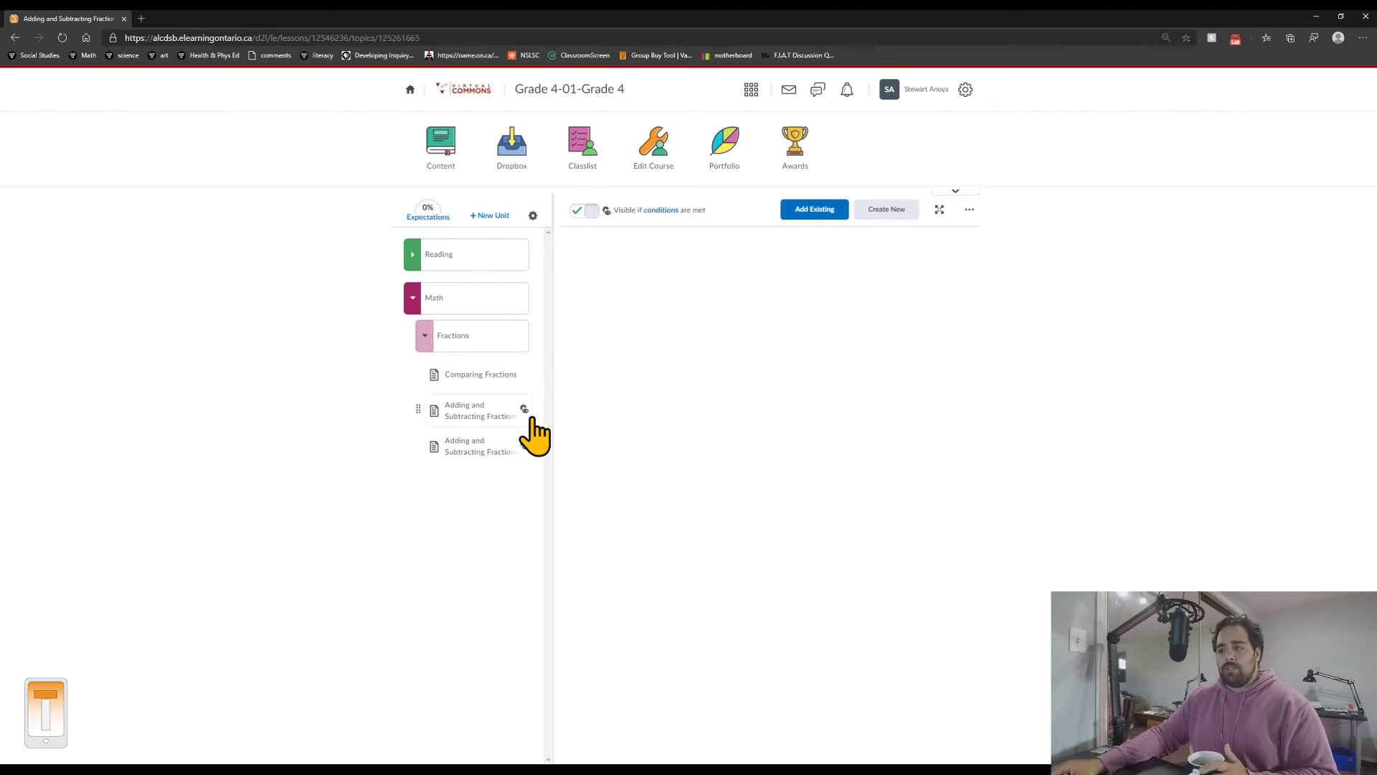
{"action": "left_click", "coordinate": [507, 459]}
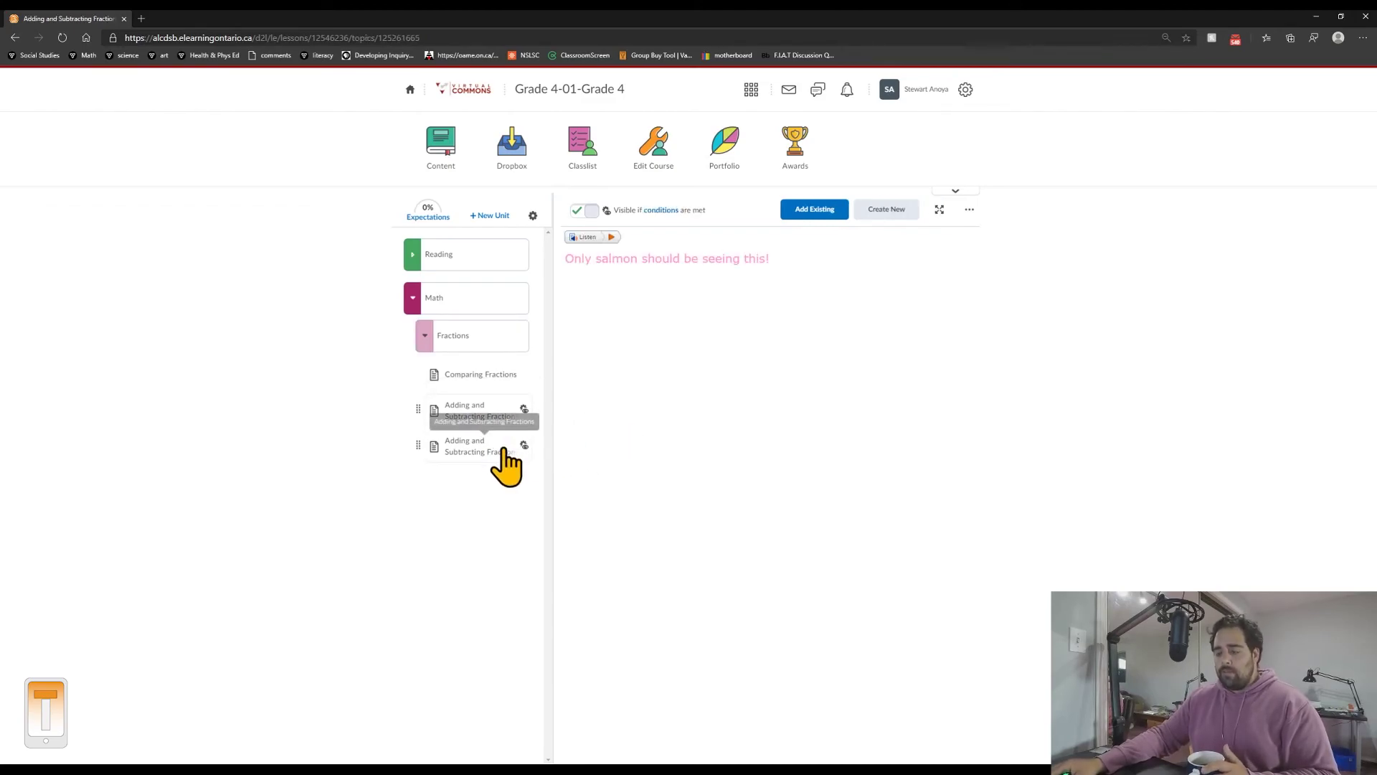